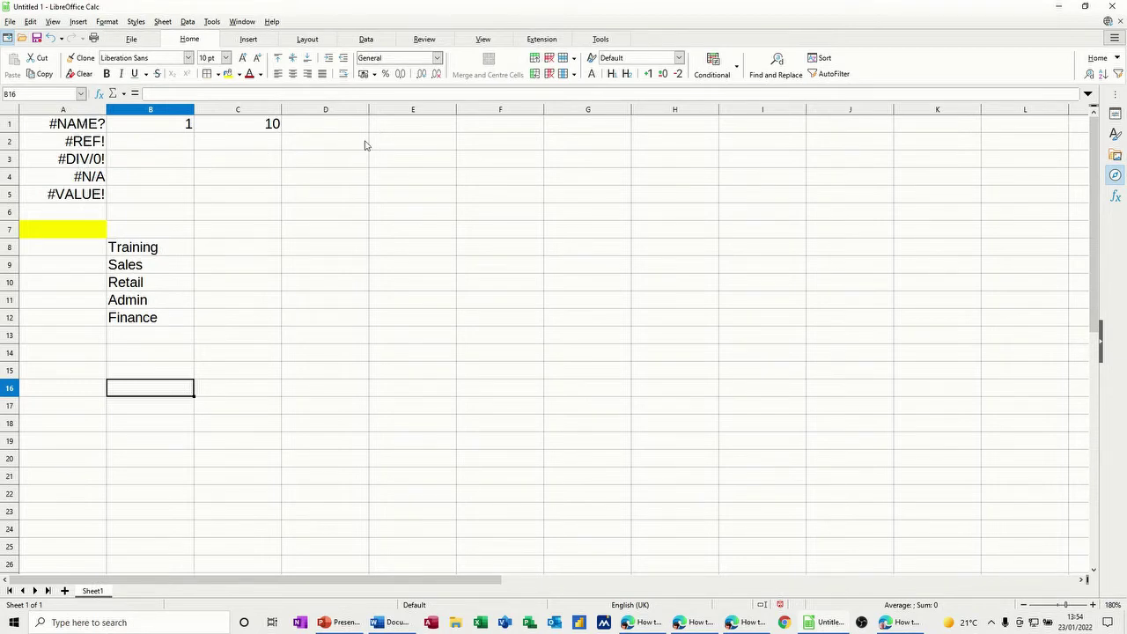
Enter the formula =test in cell E1
click(402, 129)
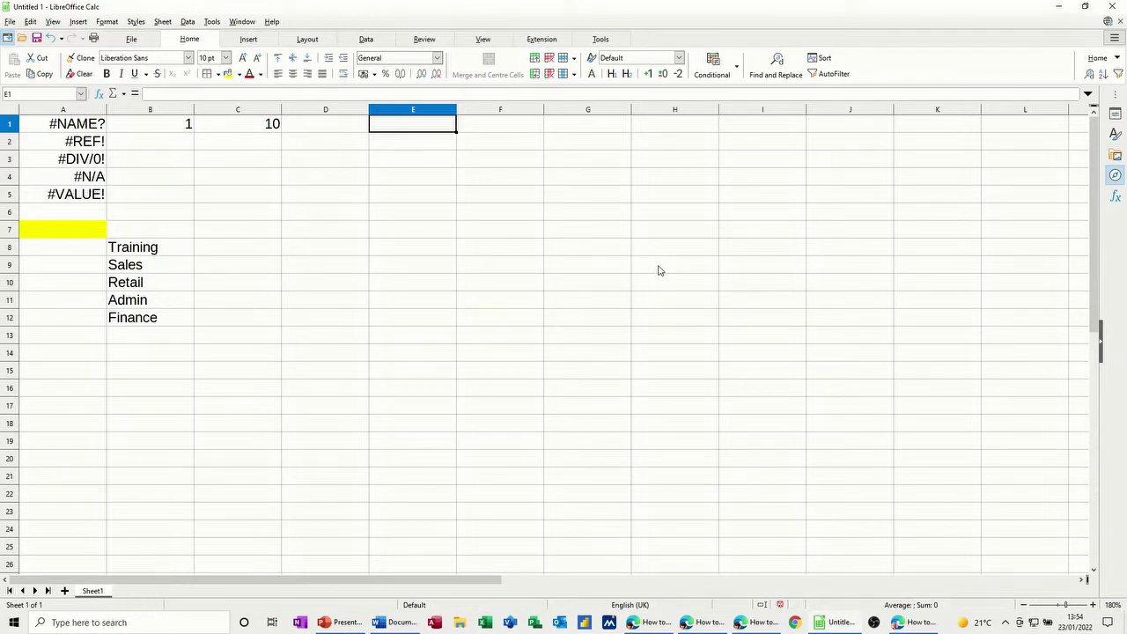
text(=test)
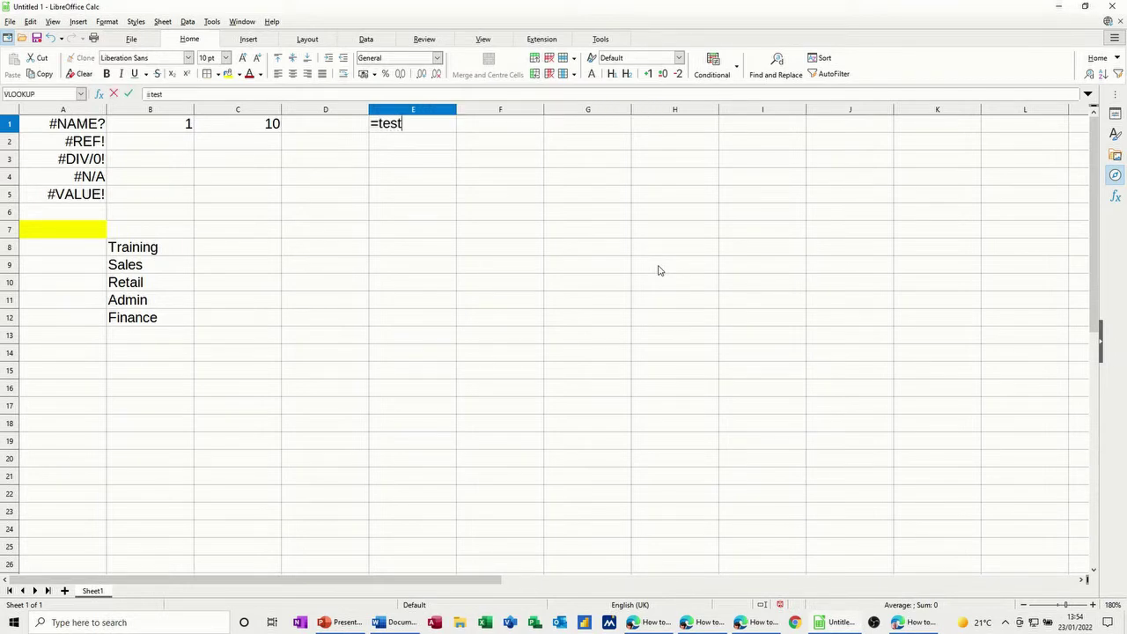
click(129, 93)
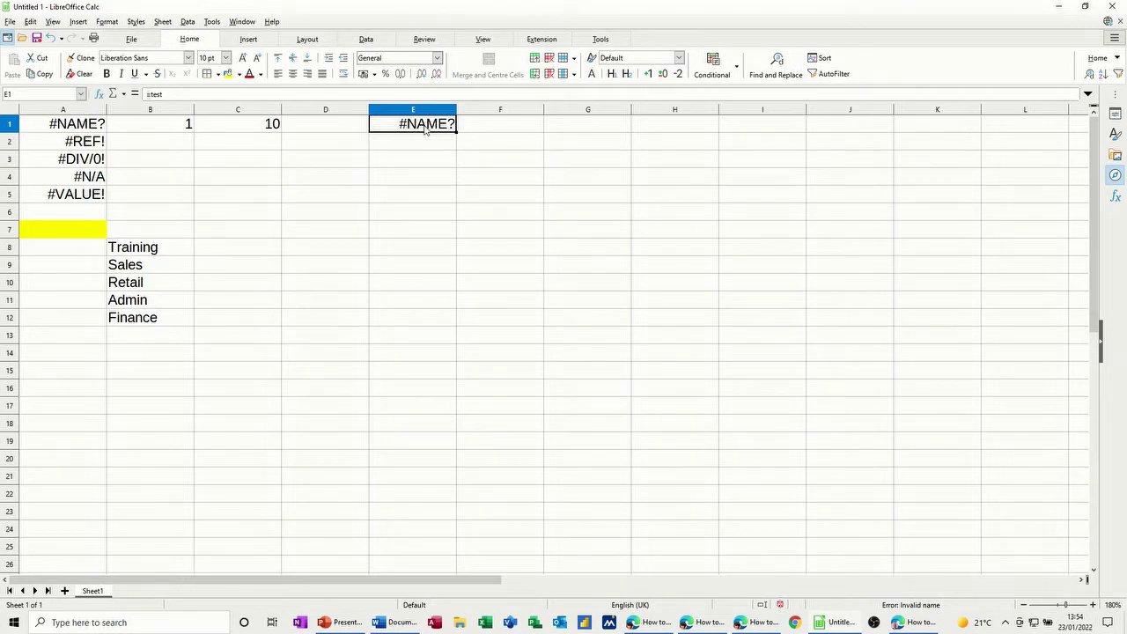
Define the name test for cell F1 via the Name Box, then check E1 and F1
click(509, 130)
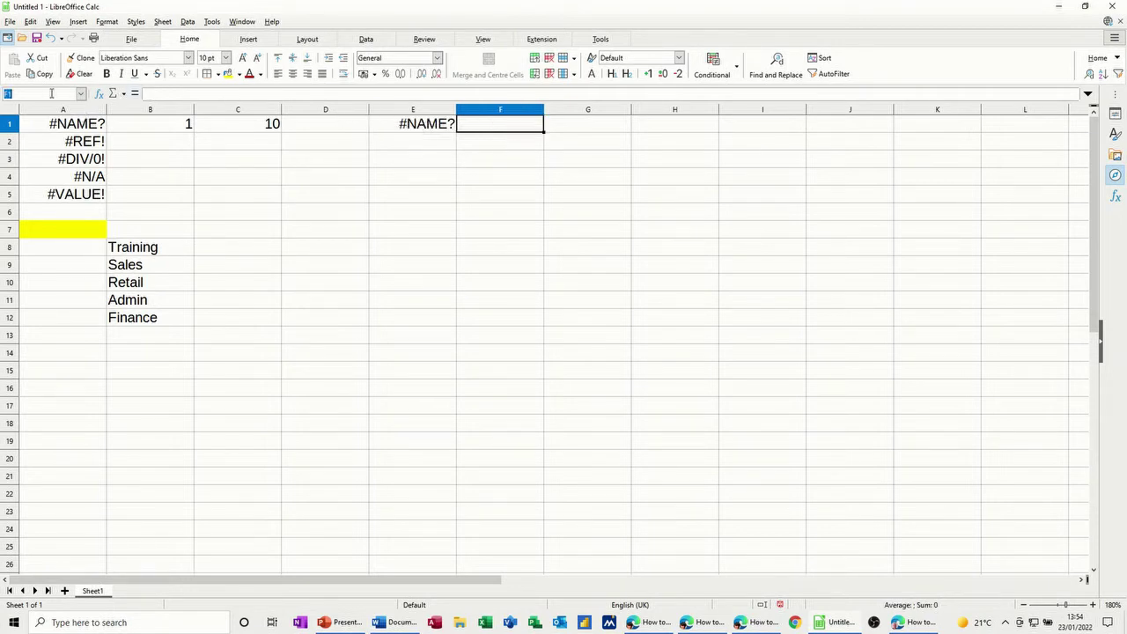
text(test)
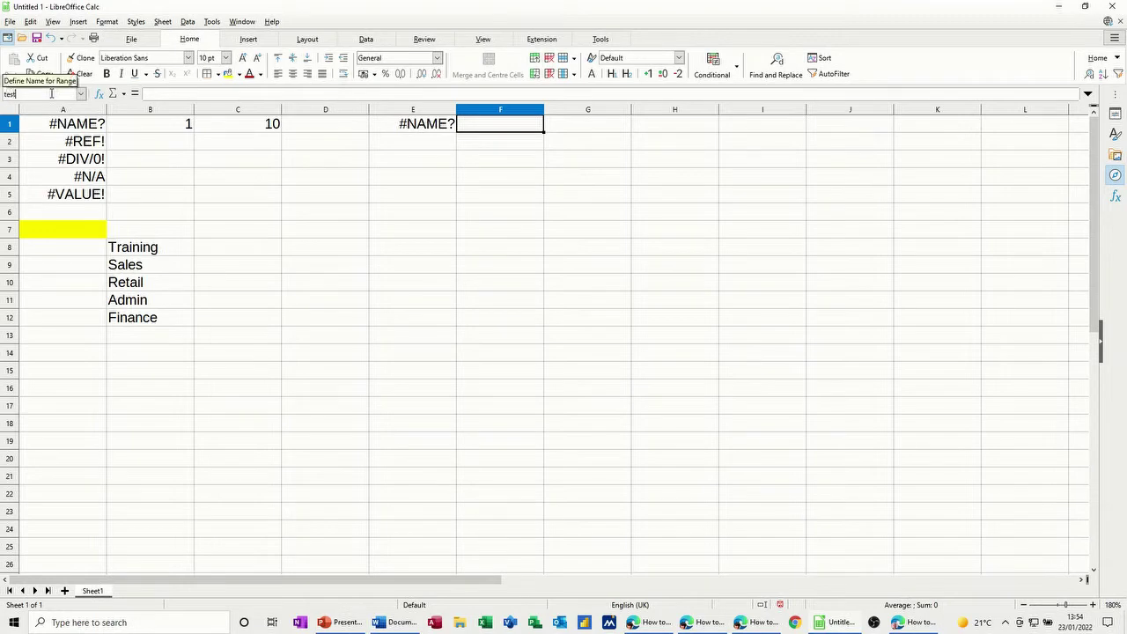
key(Return)
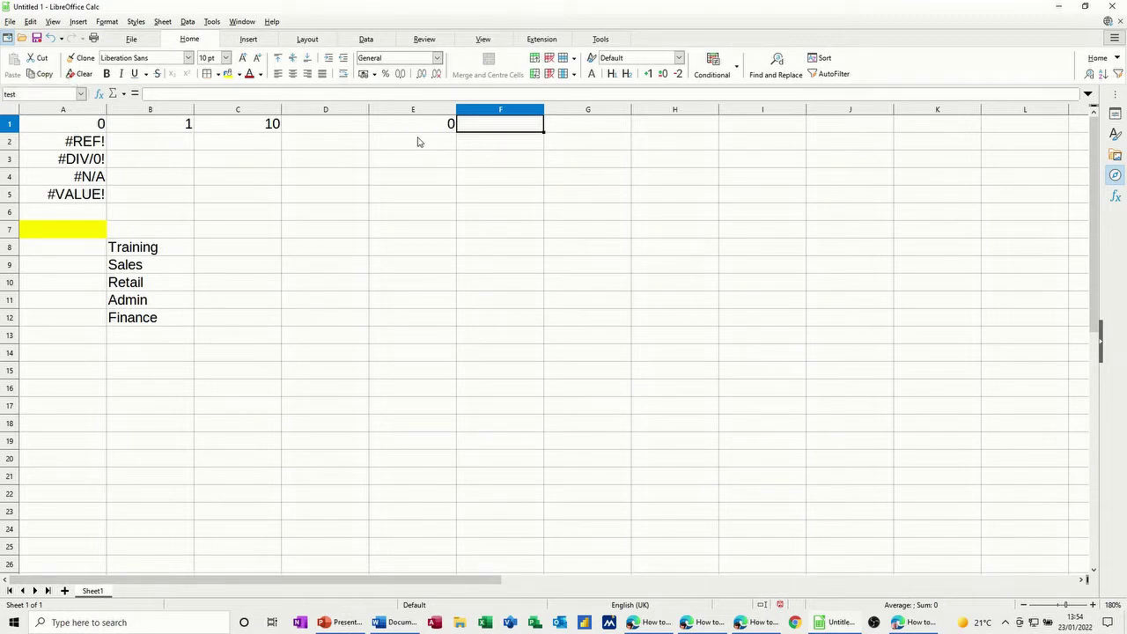
click(421, 130)
click(509, 128)
Add Sheet2 and enter =$Sheet2.A1 in cell E2 on Sheet1
click(413, 147)
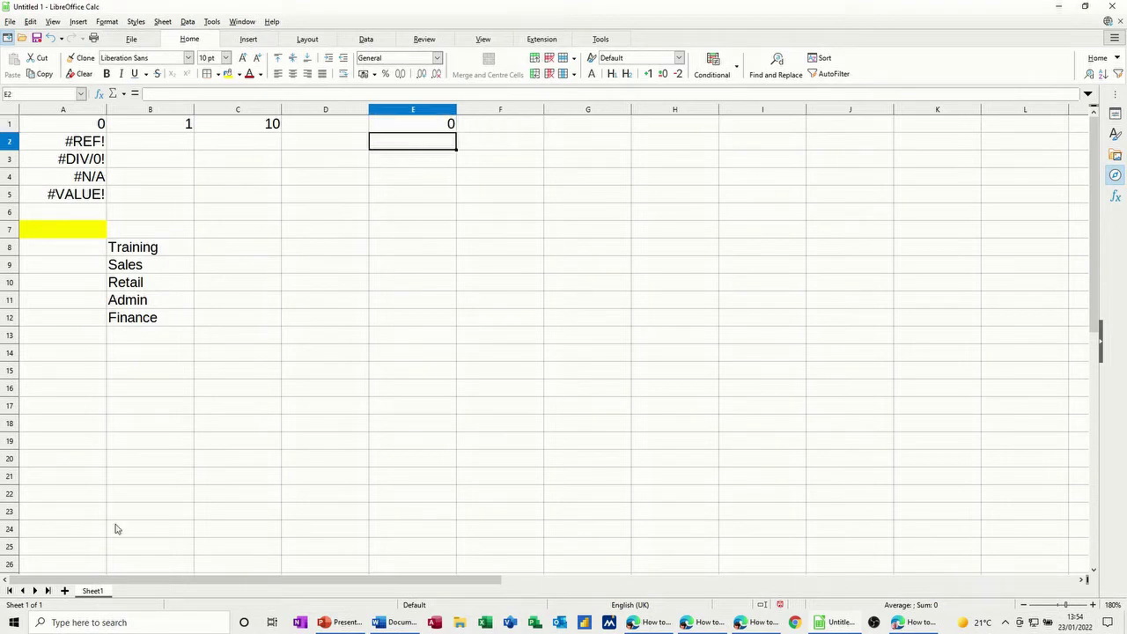
click(65, 591)
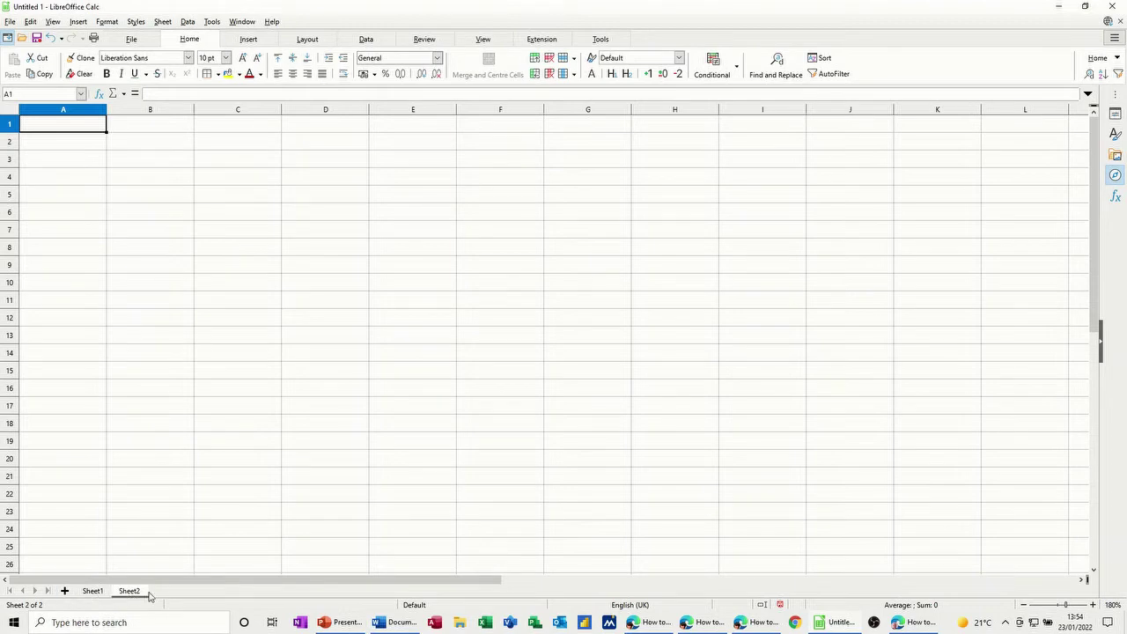
click(90, 592)
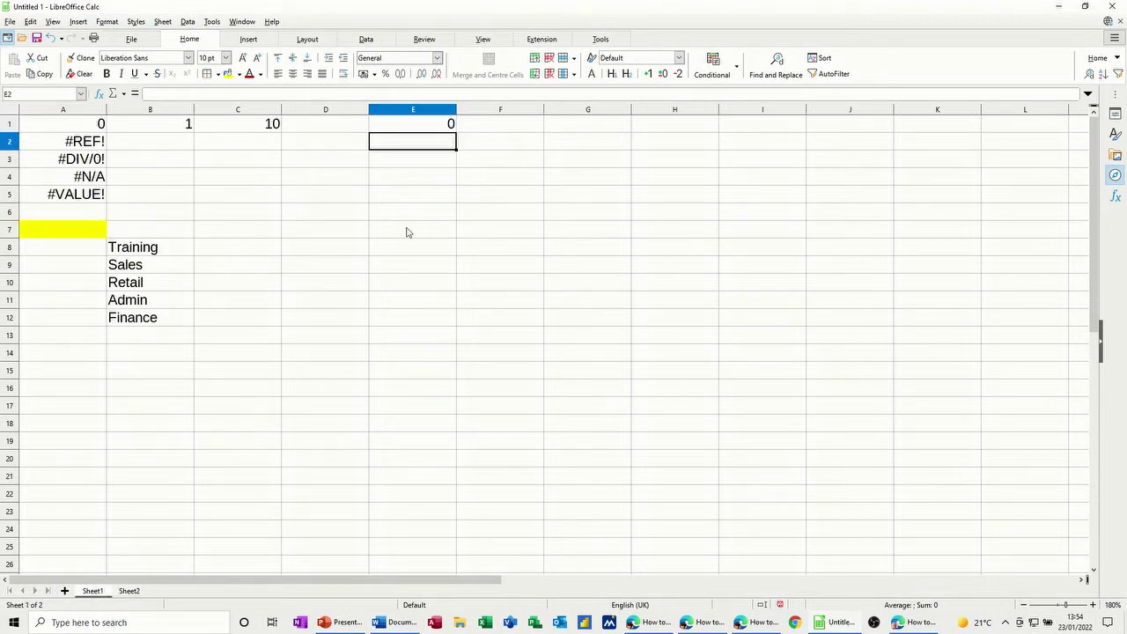
text(=)
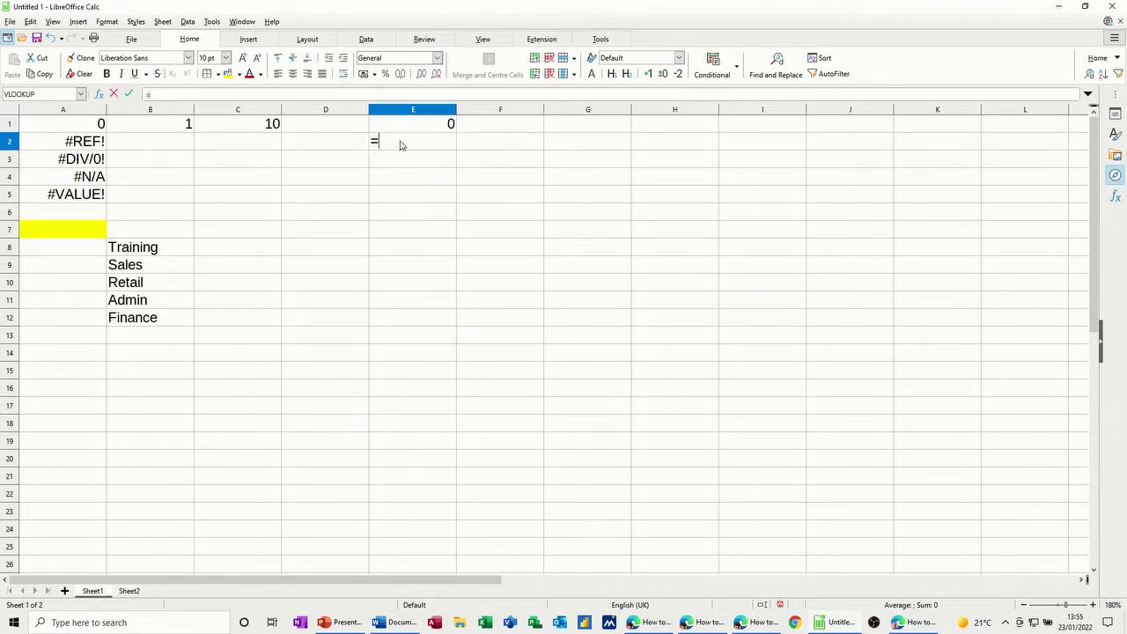
click(128, 591)
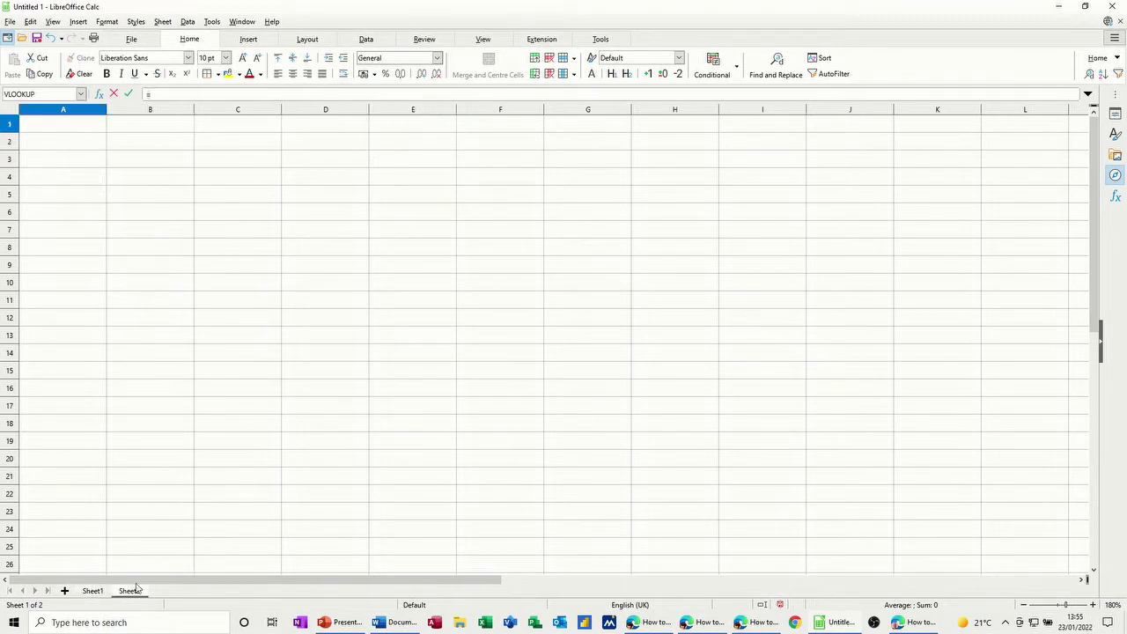
click(55, 131)
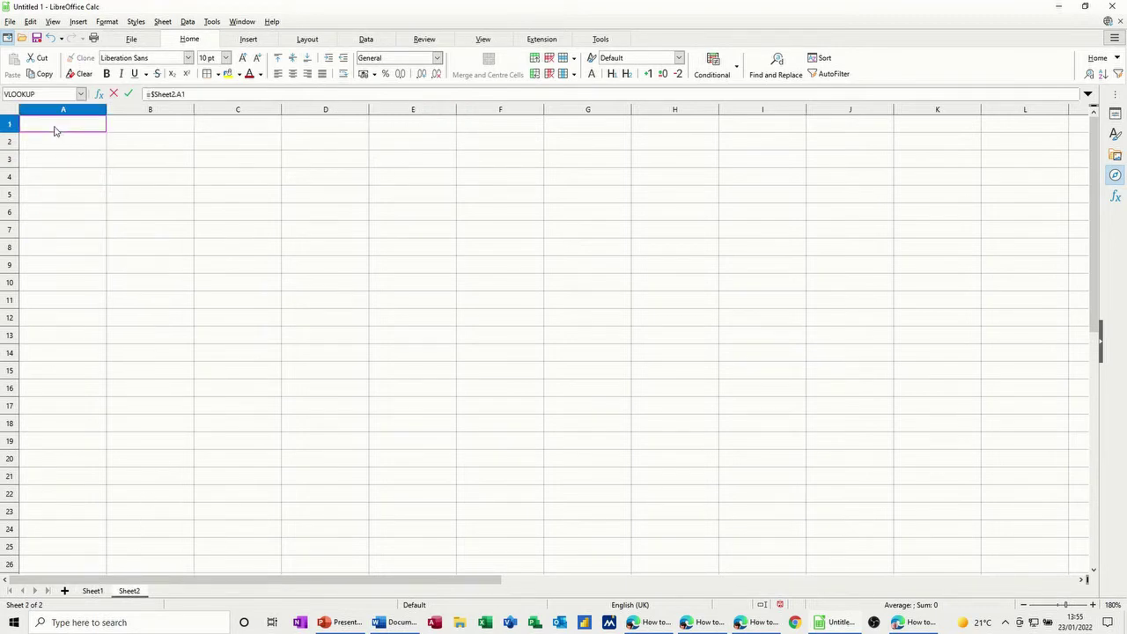
click(128, 93)
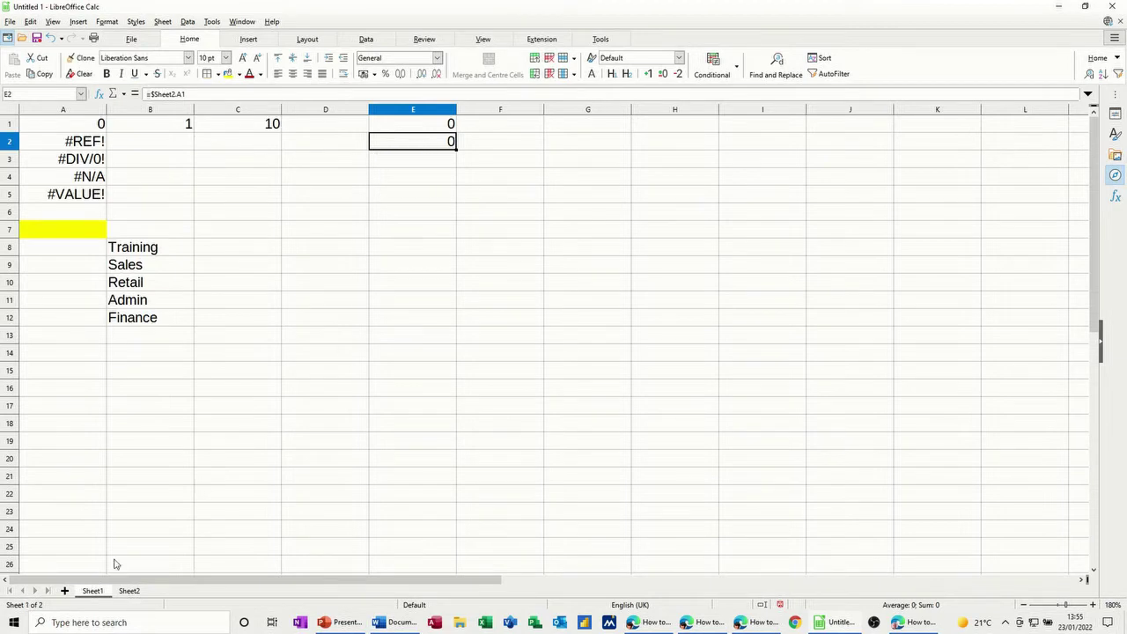
Delete Sheet2 so E2's reference breaks into #REF!
click(129, 591)
right_click(126, 593)
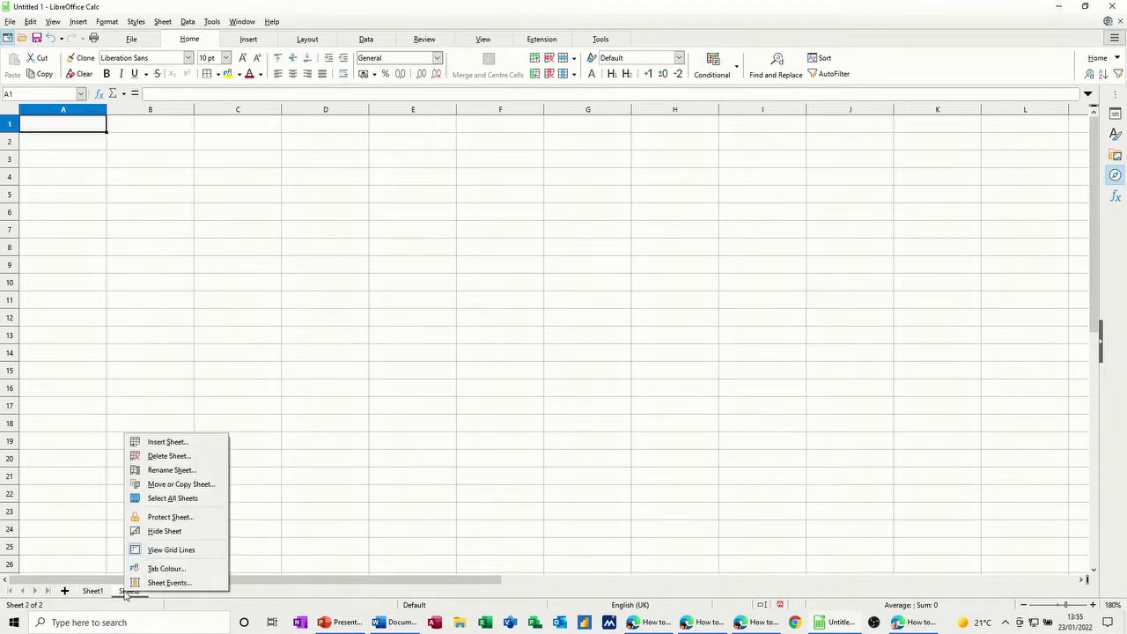
click(163, 456)
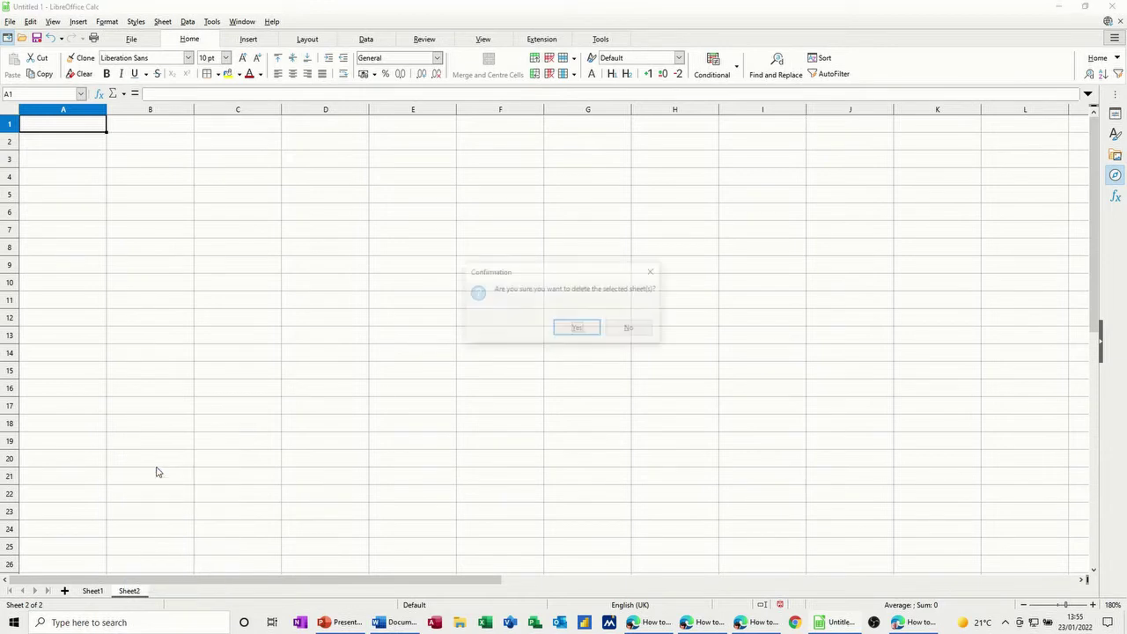
click(577, 328)
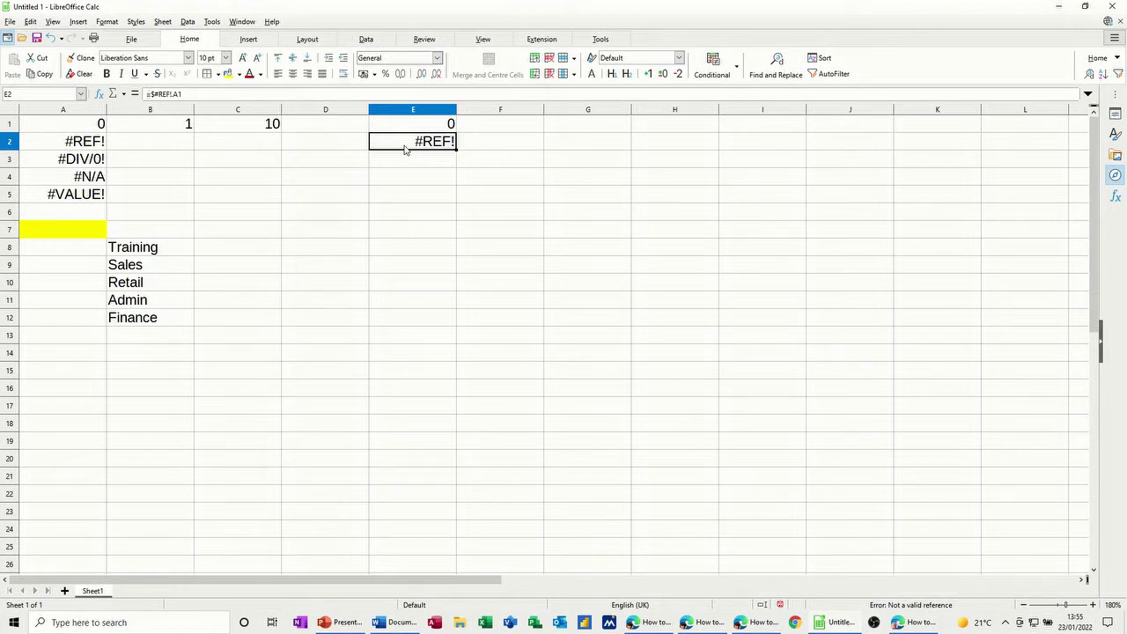
Enter =C1/G1 in cell E3, dividing by the empty G1
click(411, 164)
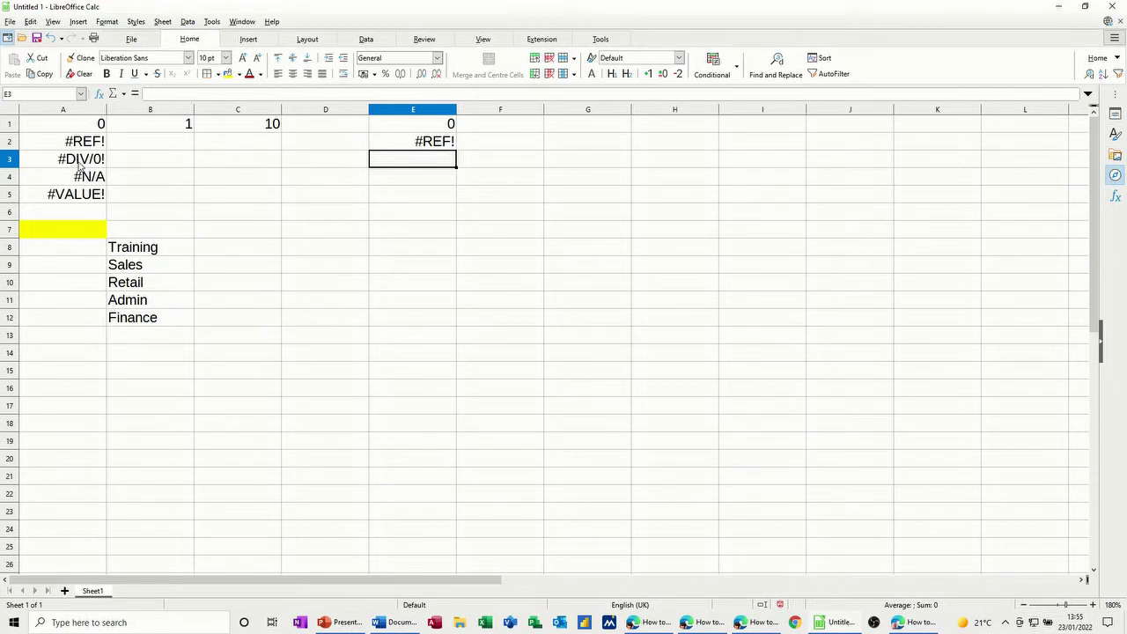
text(=)
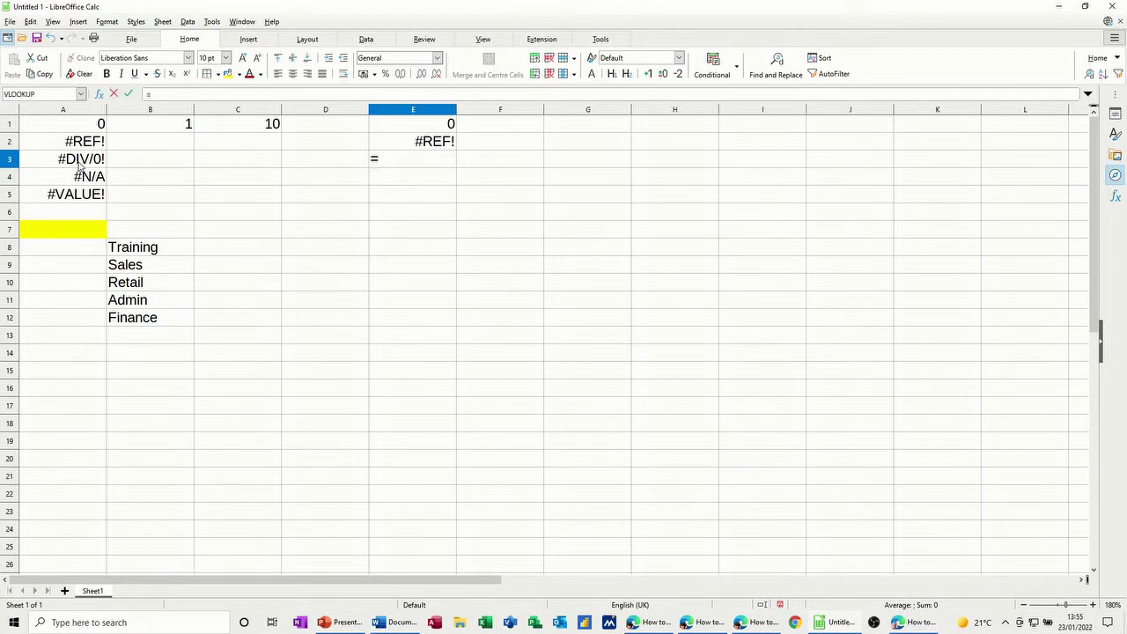
click(252, 128)
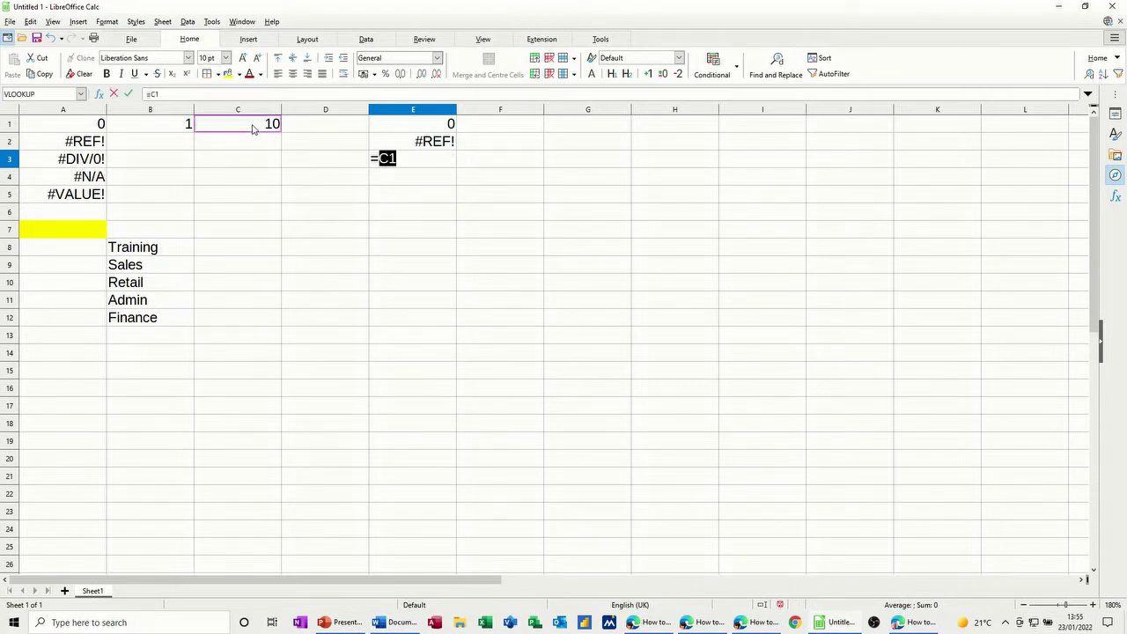
text(/)
click(515, 126)
click(602, 124)
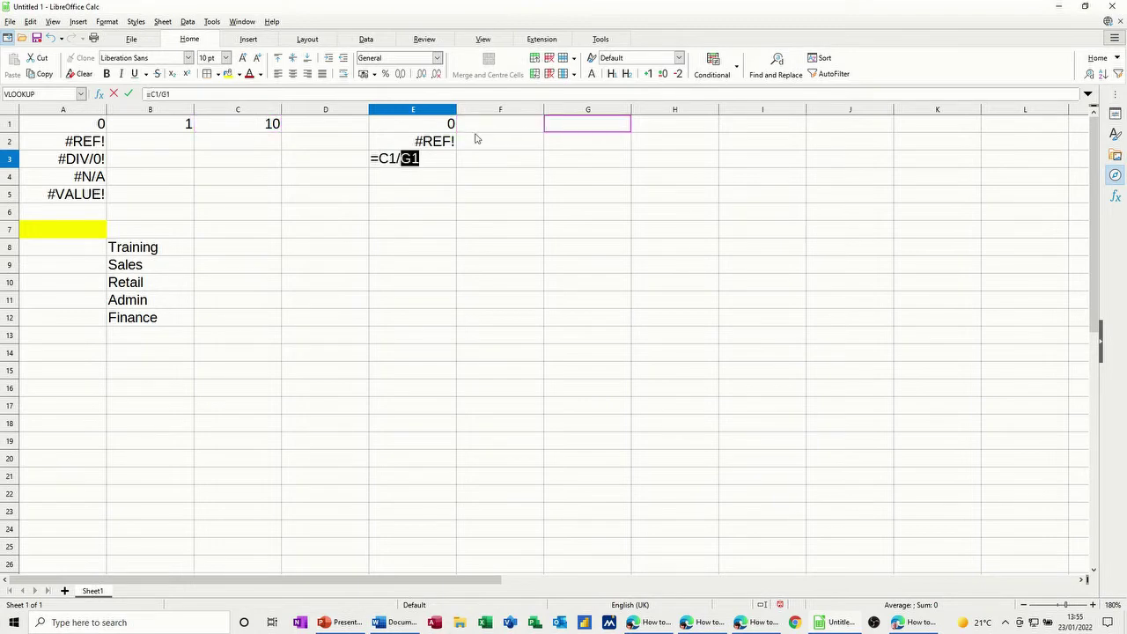
click(128, 93)
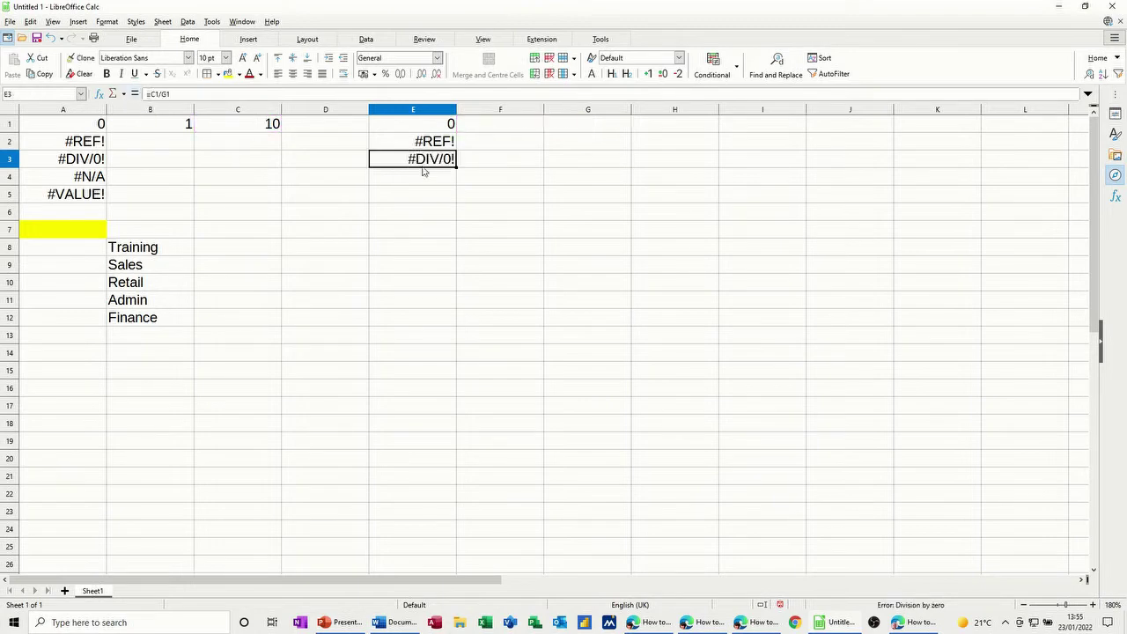
Test E3 with 2 in G1, then clear G1 so E3 shows #DIV/0! again
click(589, 128)
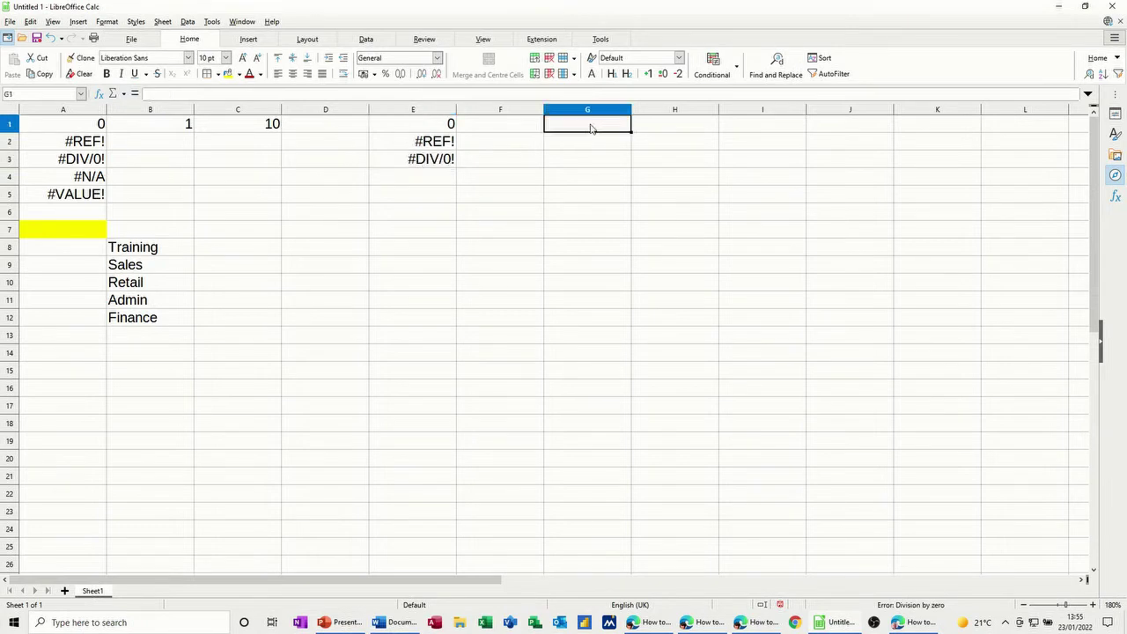
text(2)
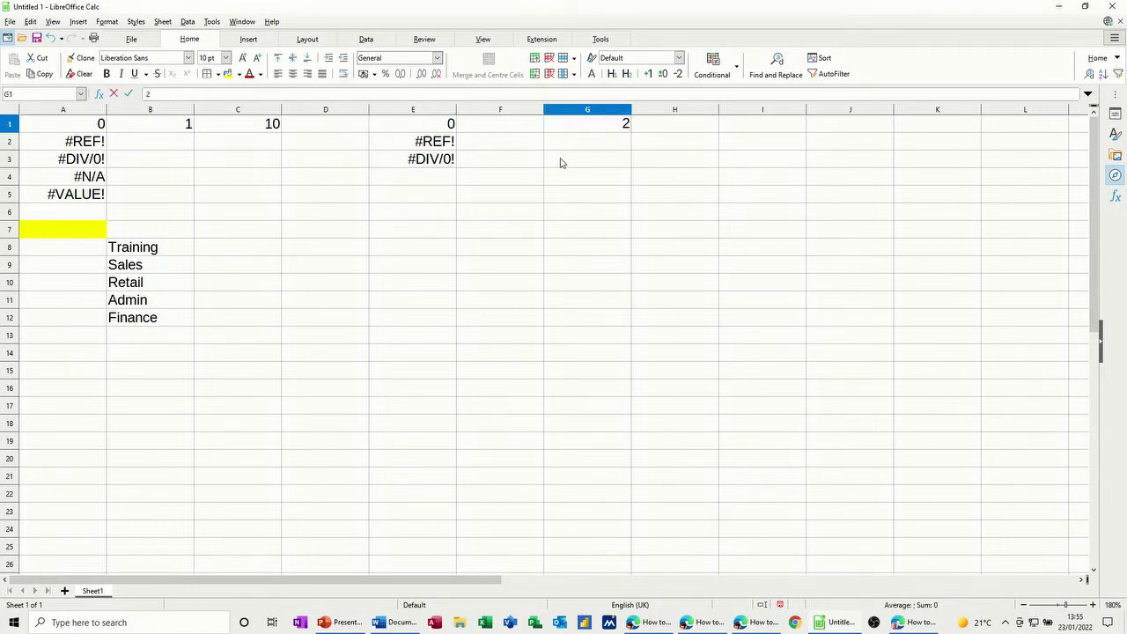
click(563, 162)
click(449, 165)
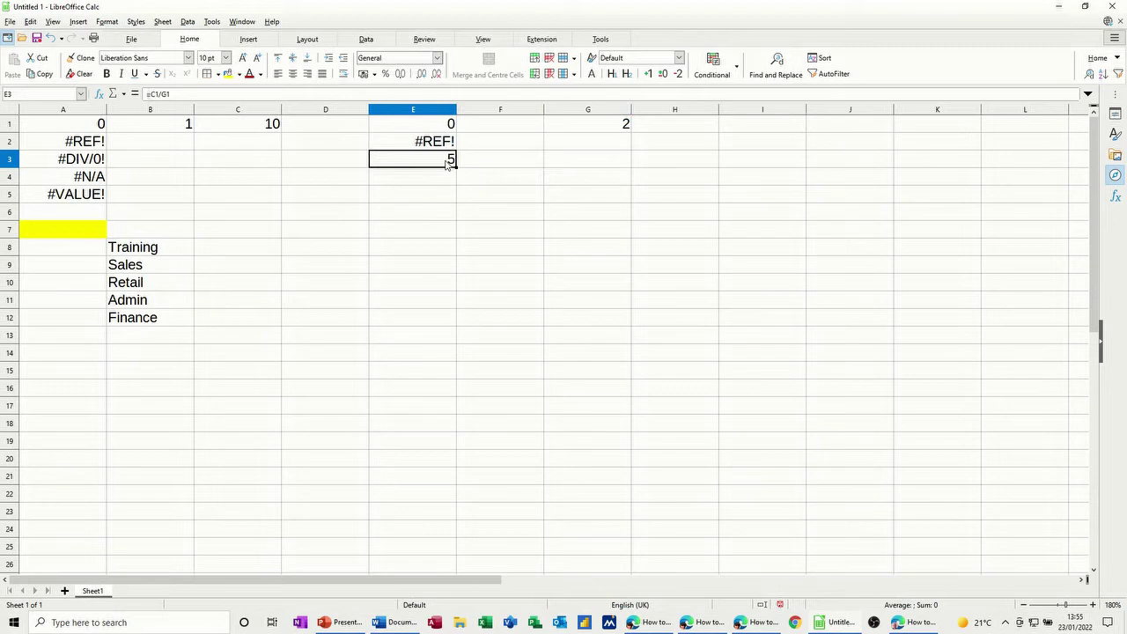
click(622, 128)
key(Delete)
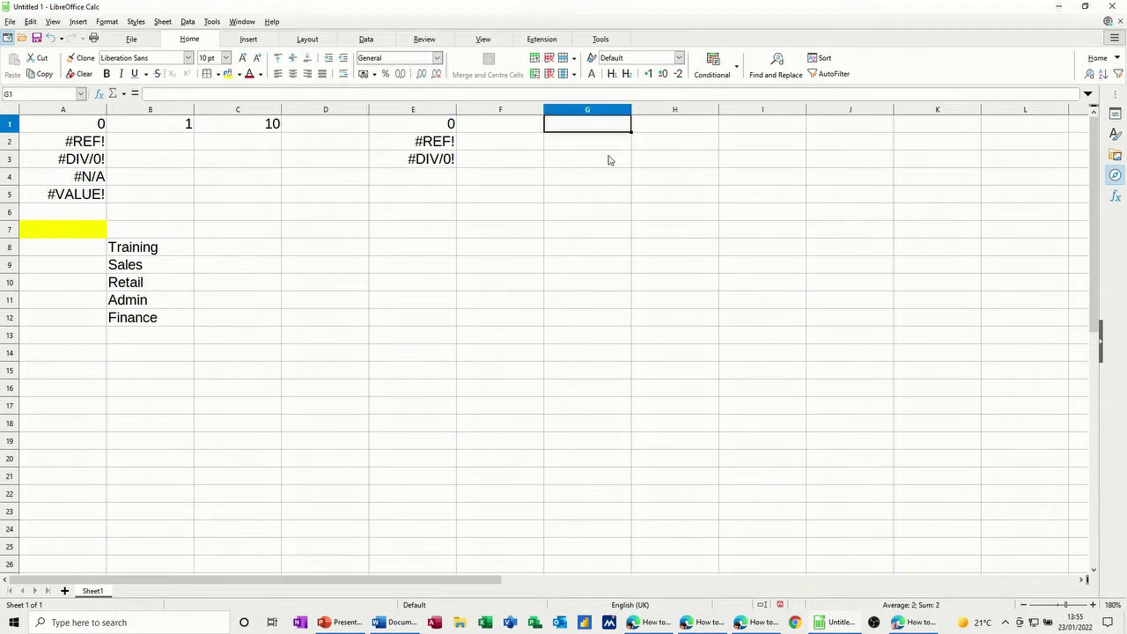
click(608, 159)
click(440, 160)
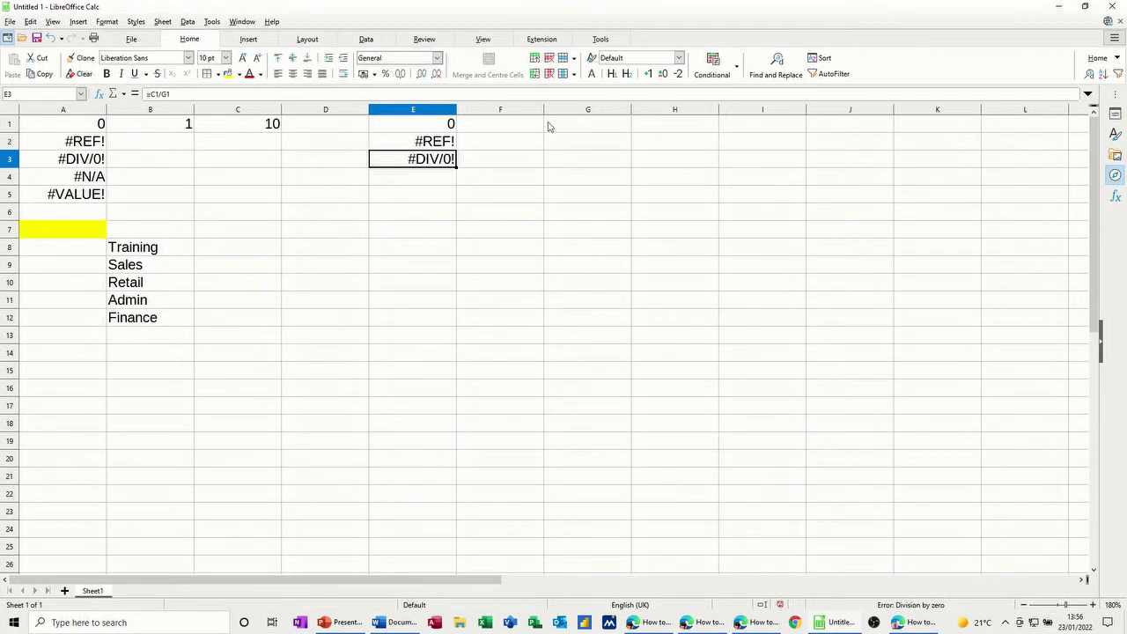
Highlight G1 yellow and rewrite E3 as =IF(G1=0,"",C1/G1)
click(575, 126)
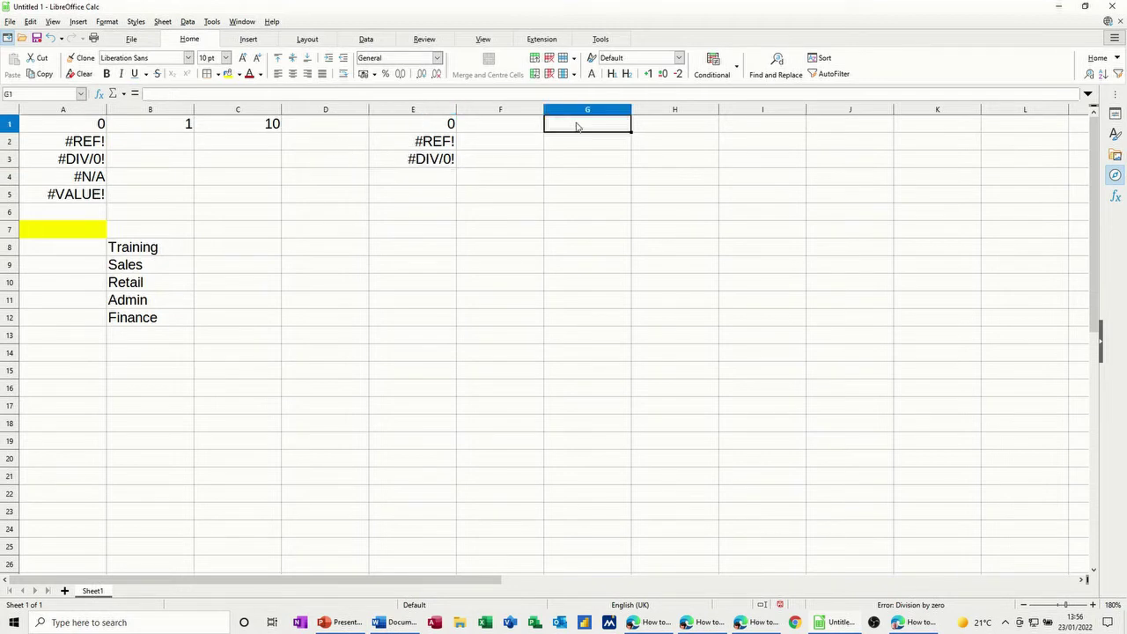
click(231, 74)
click(422, 163)
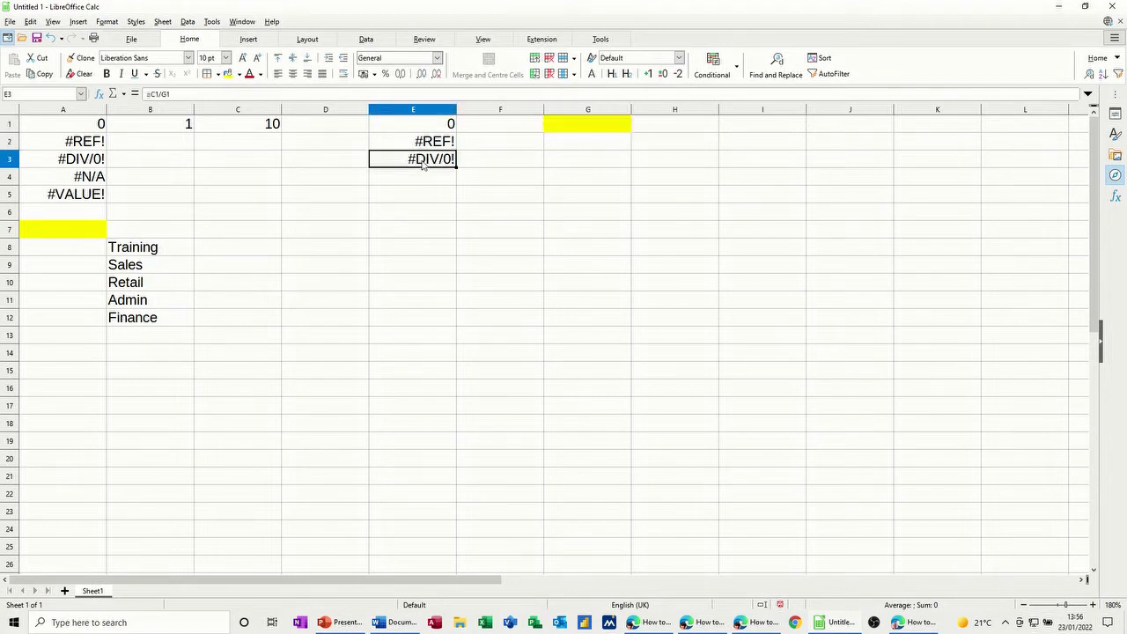
click(151, 95)
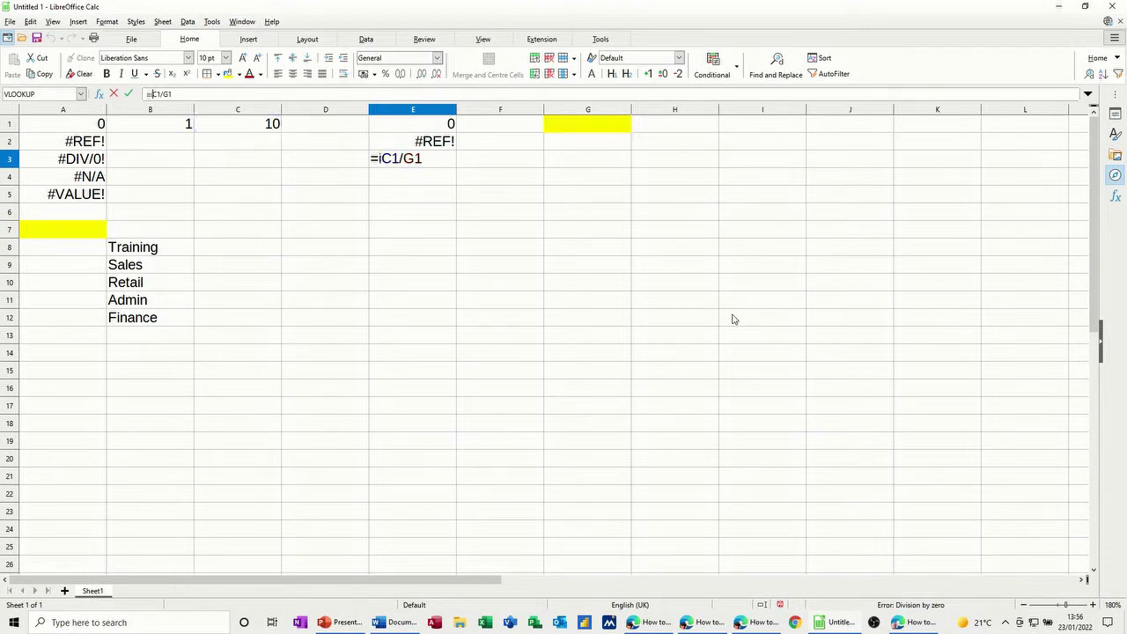
text(if()
click(593, 126)
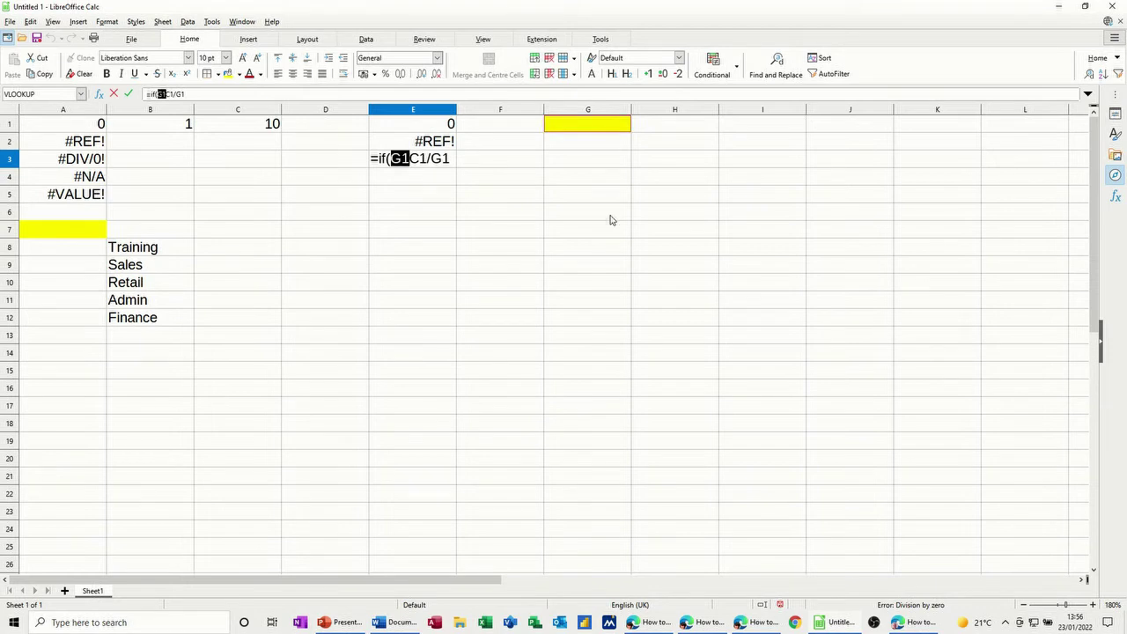
text(=)
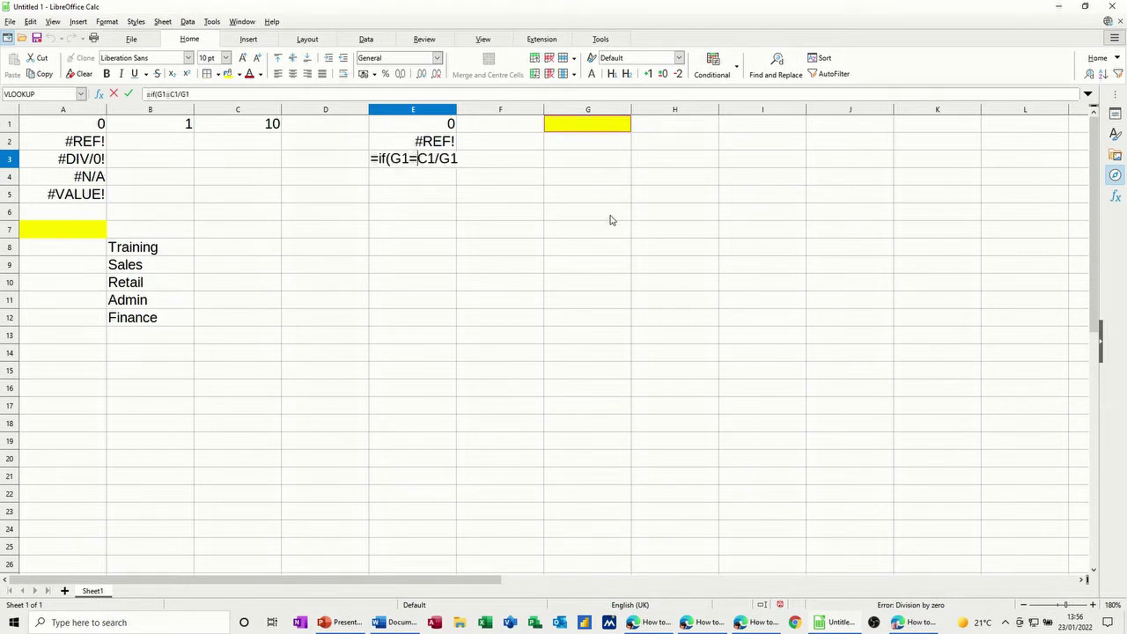
text(0,"")
text(,)
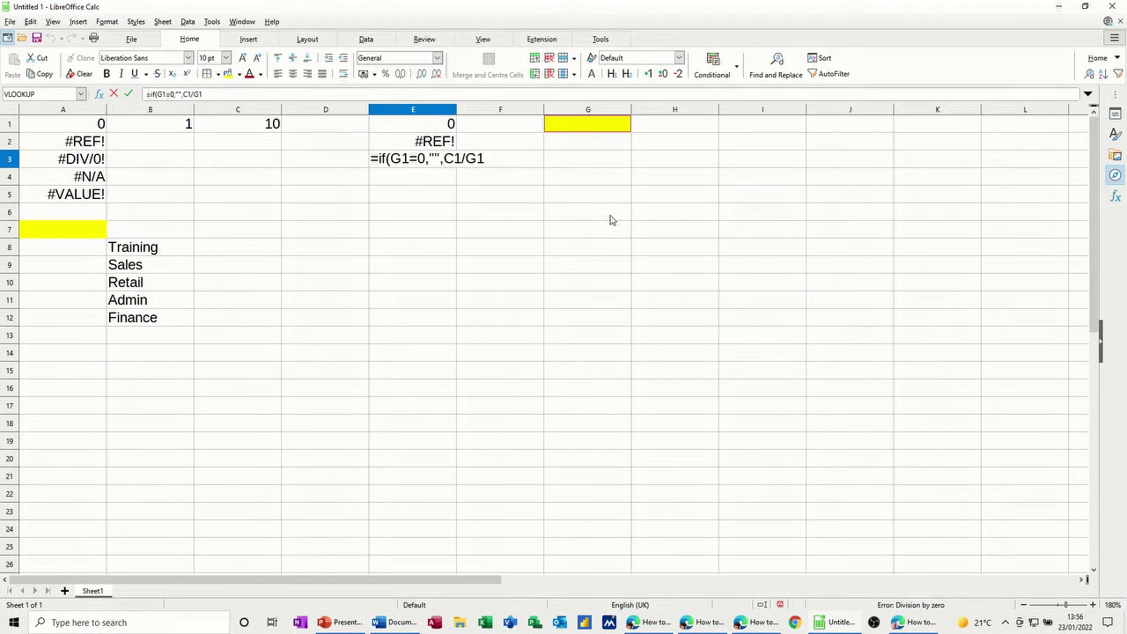
click(224, 94)
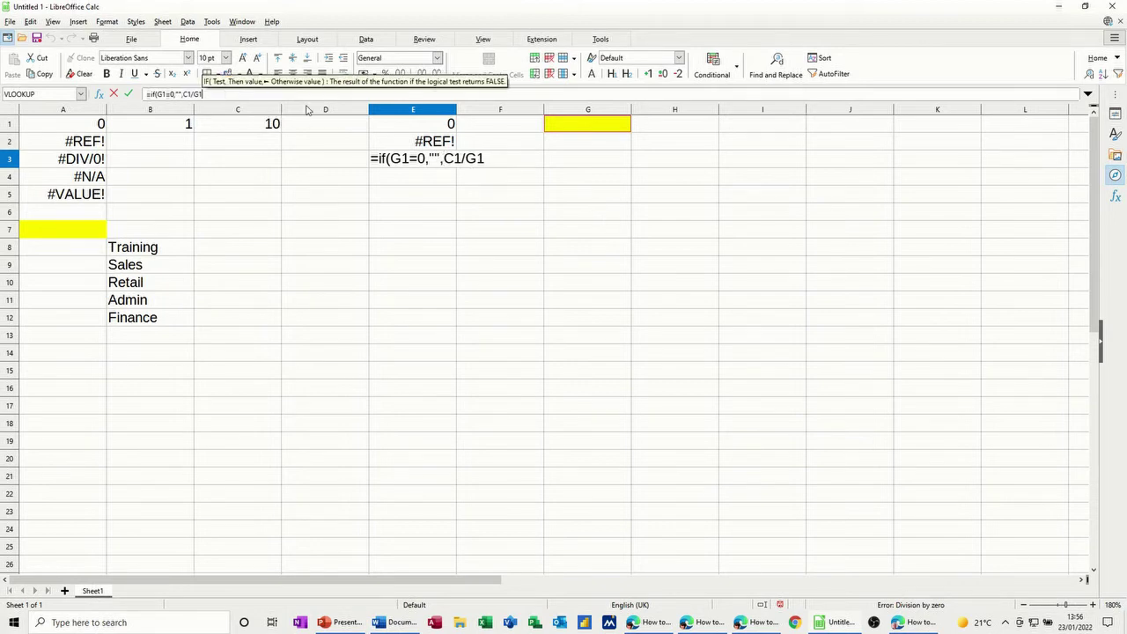
text())
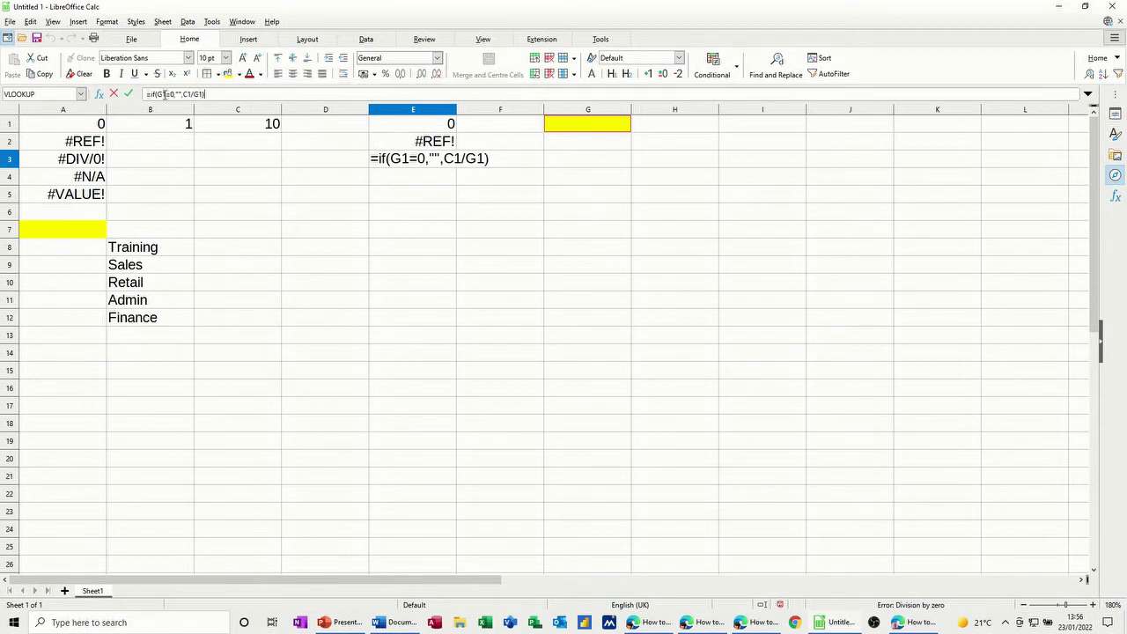
click(128, 93)
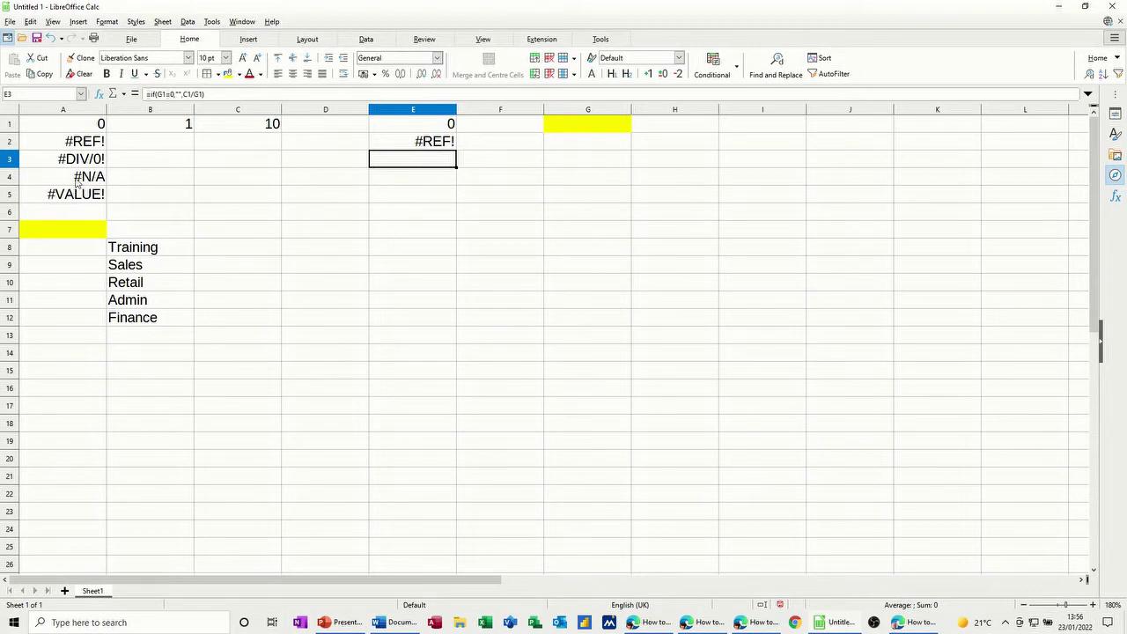
Enter =VLOOKUP(A7,A8:B12,2,0) in E4, looking up A7 in the department table
click(416, 178)
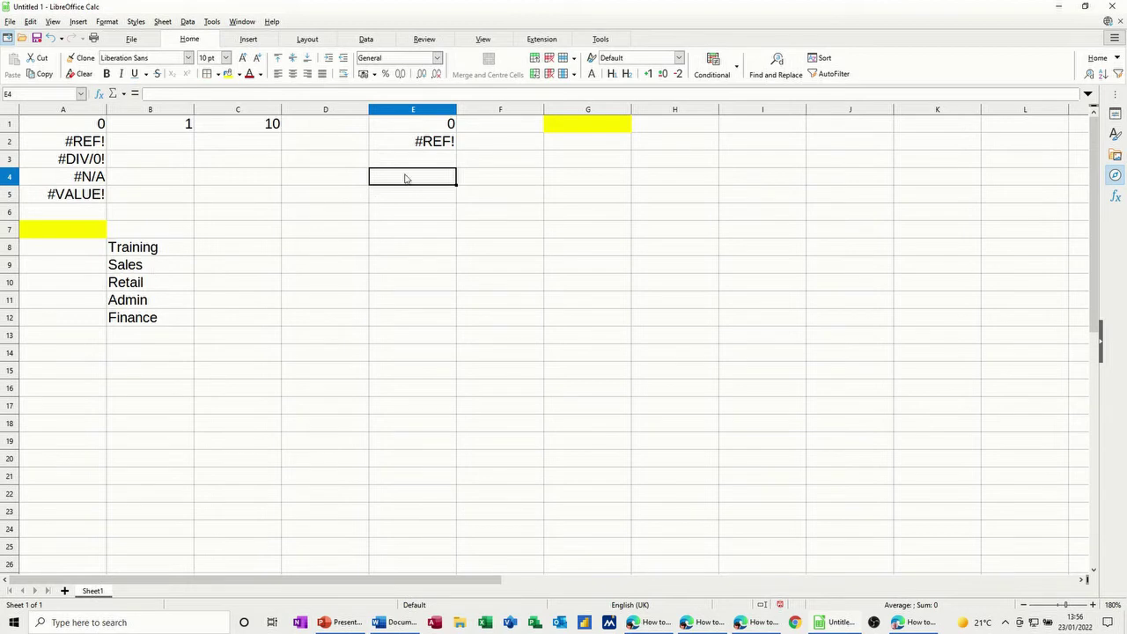
text(=)
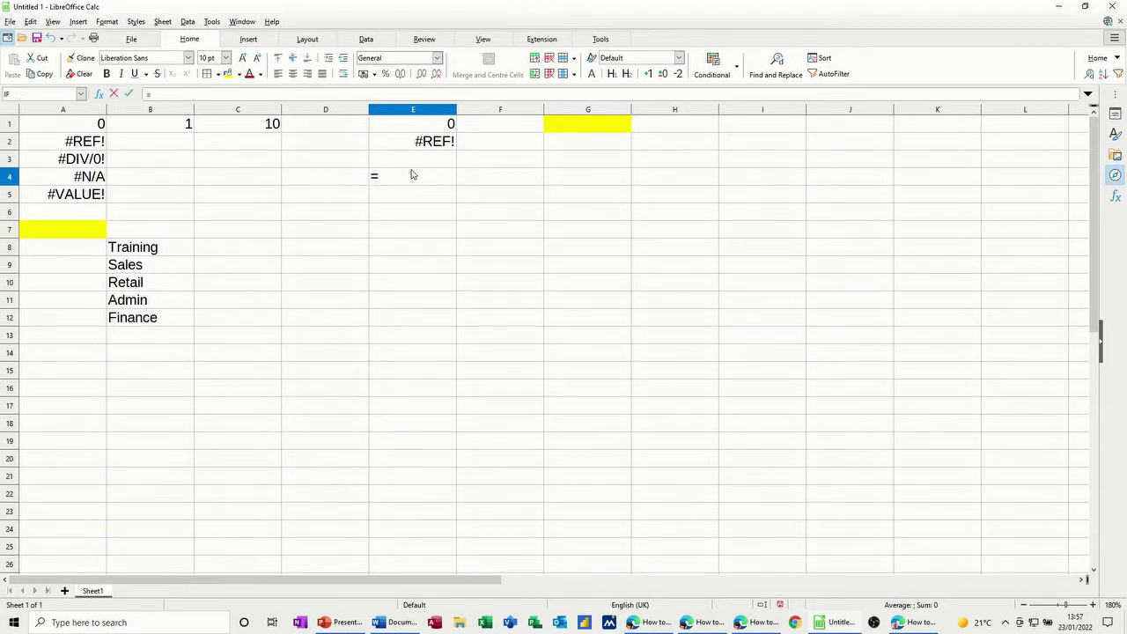
text(vloo)
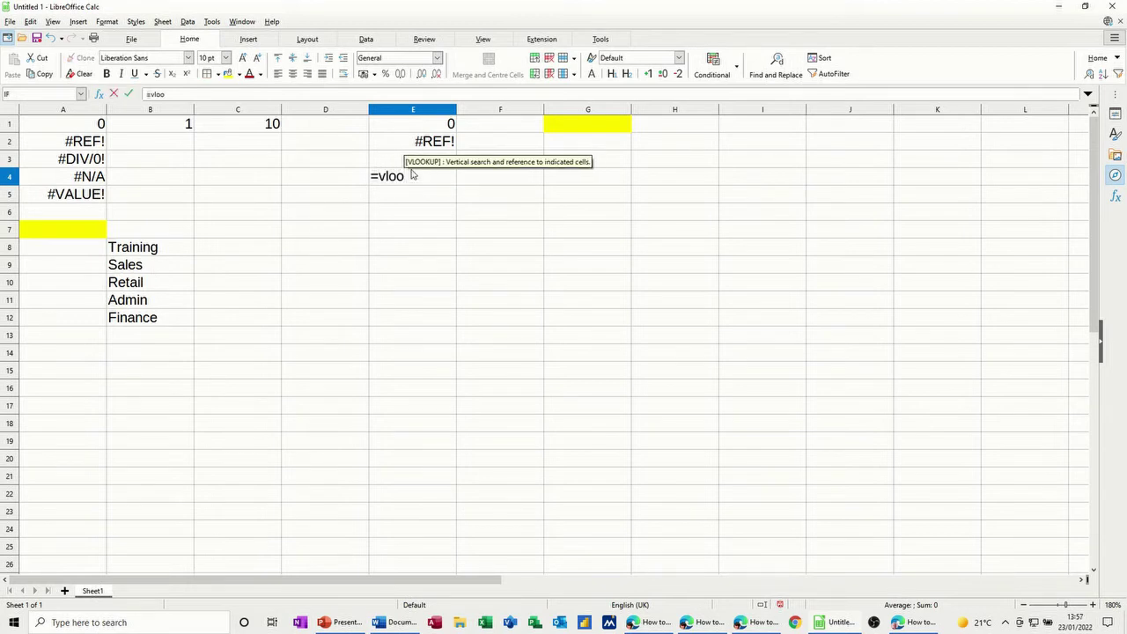
text(kup)
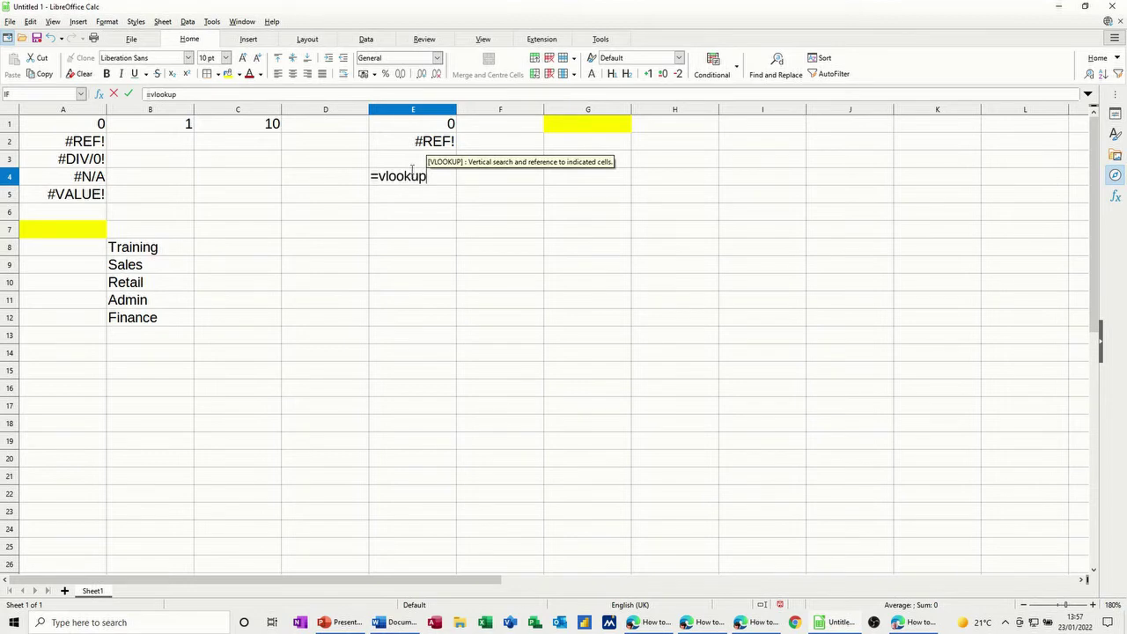
text(()
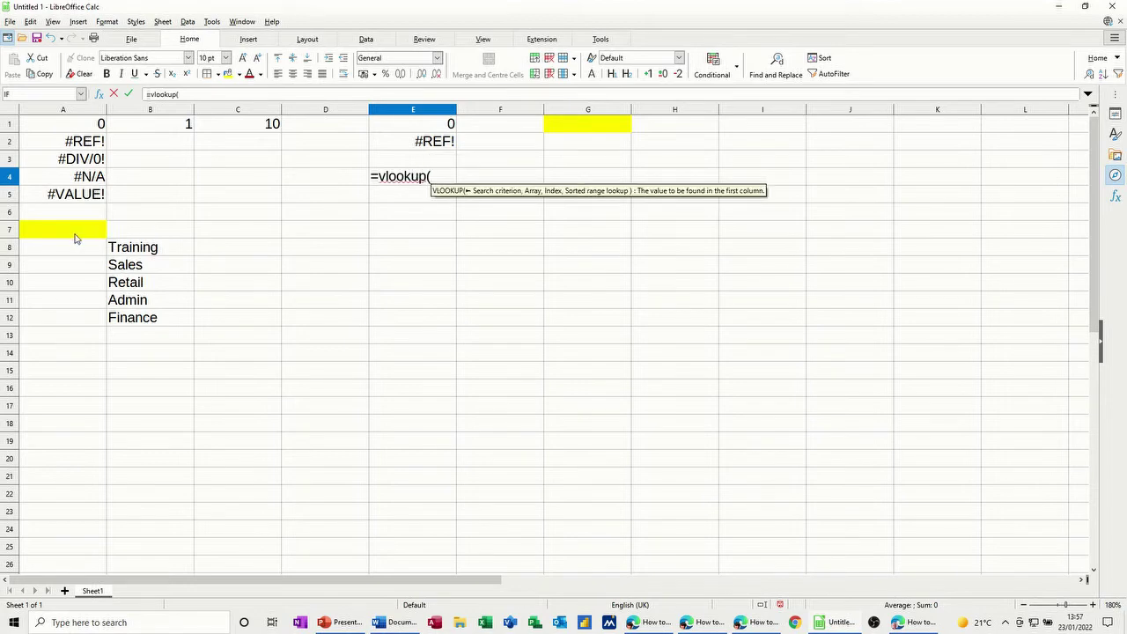
click(75, 234)
text(,)
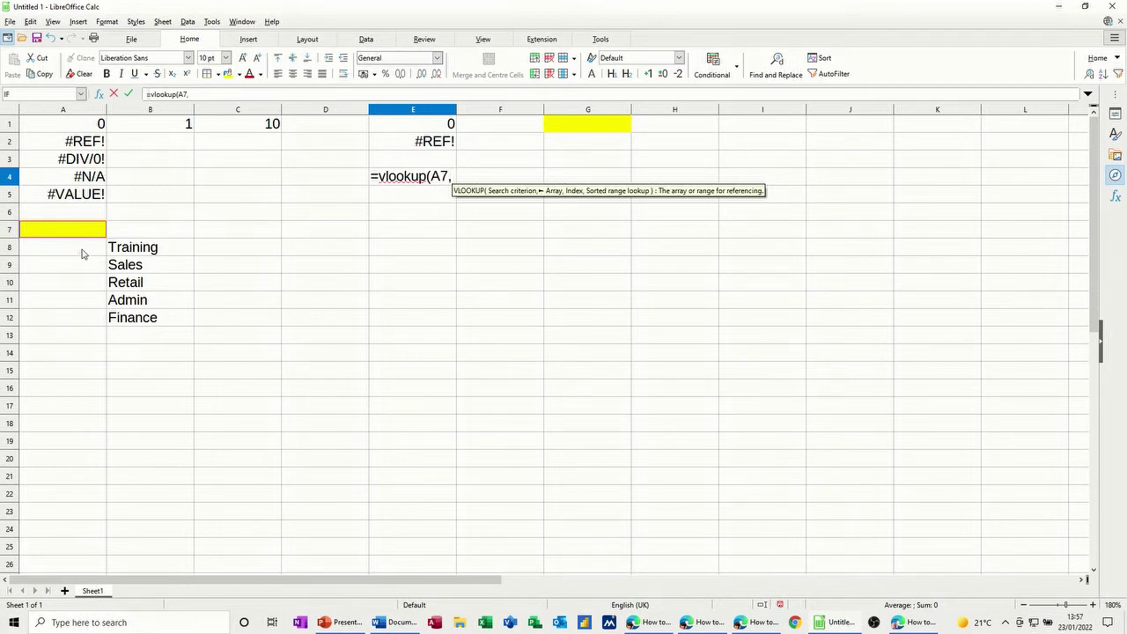
mouse_move(81, 253)
mouse_down()
mouse_move(122, 267)
mouse_move(132, 323)
mouse_up()
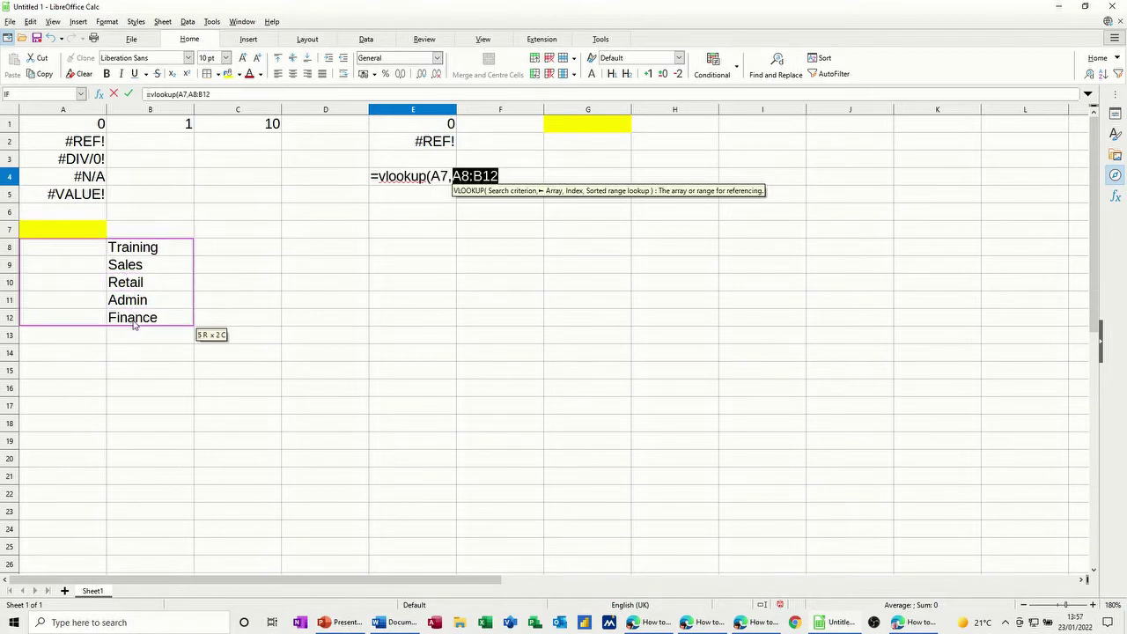
text(,)
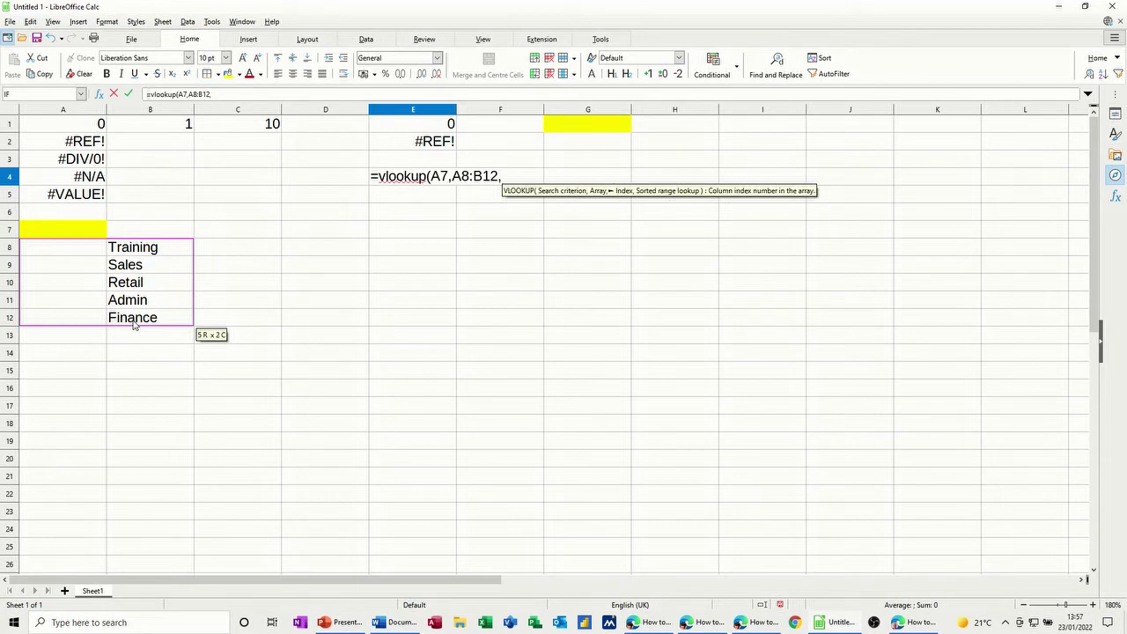
text(2,)
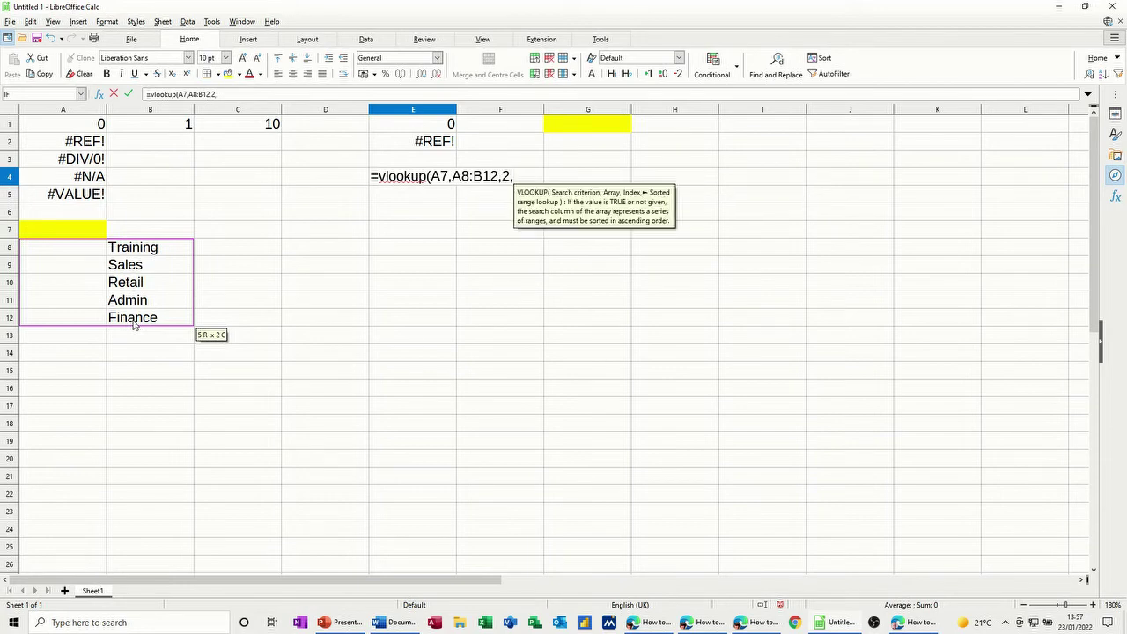
text(0)
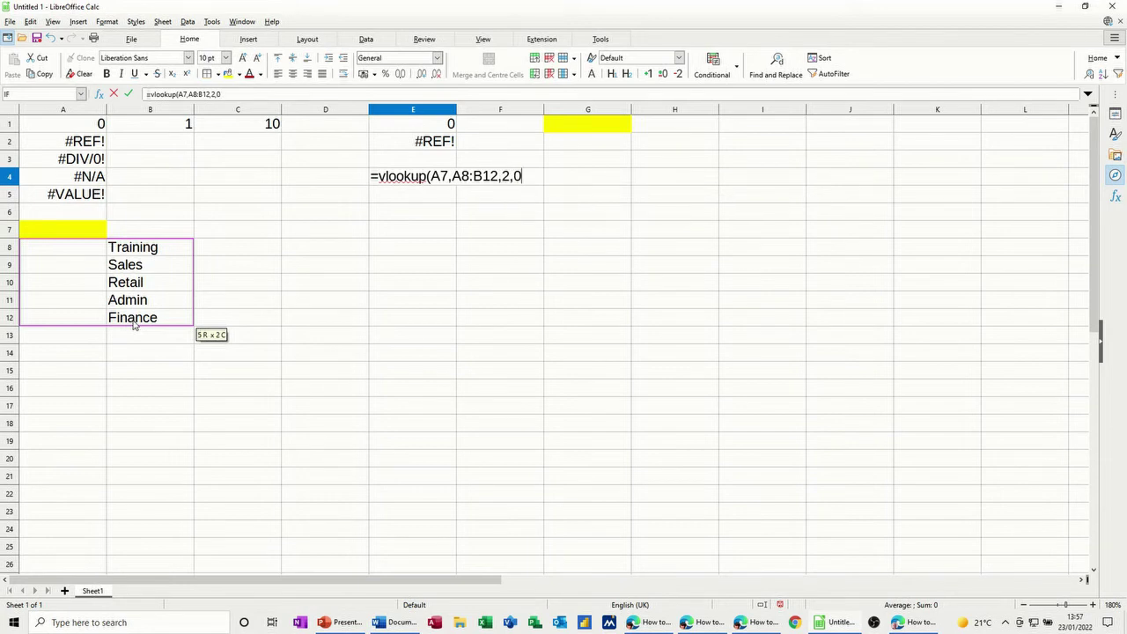
text())
click(128, 94)
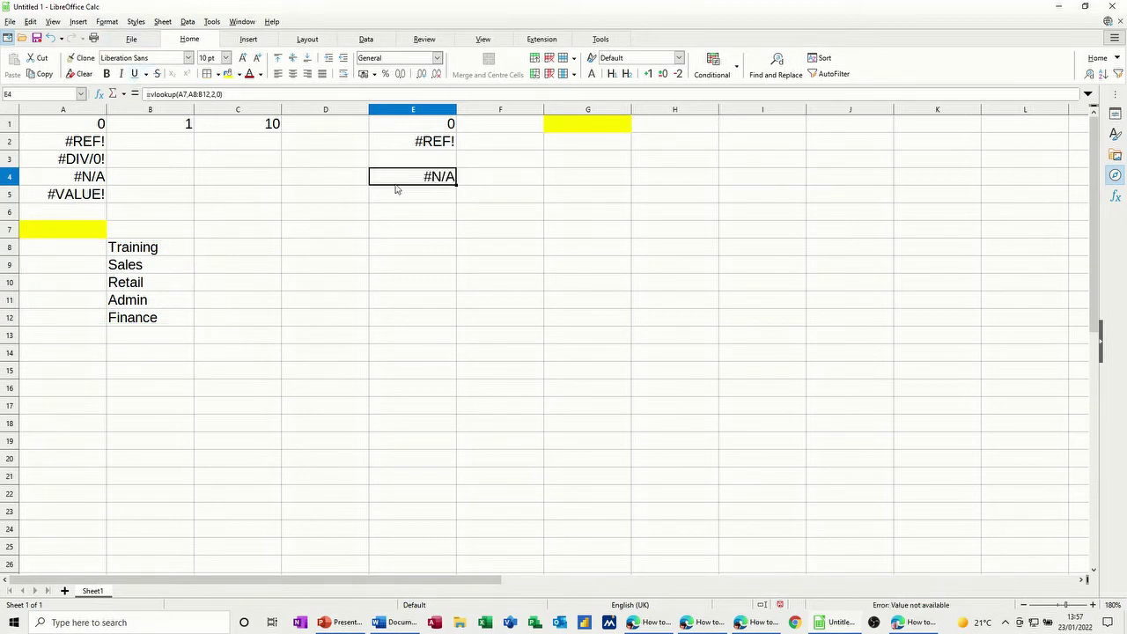
Number A8:A12 from 1 to 5 using the fill handle
click(94, 251)
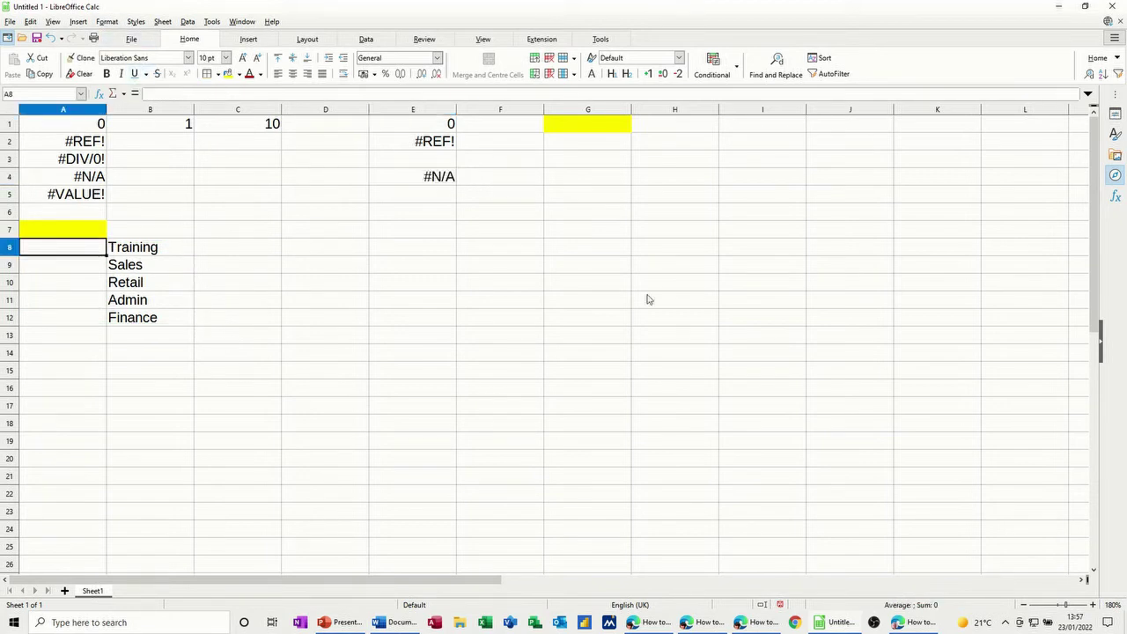
text(1)
click(420, 319)
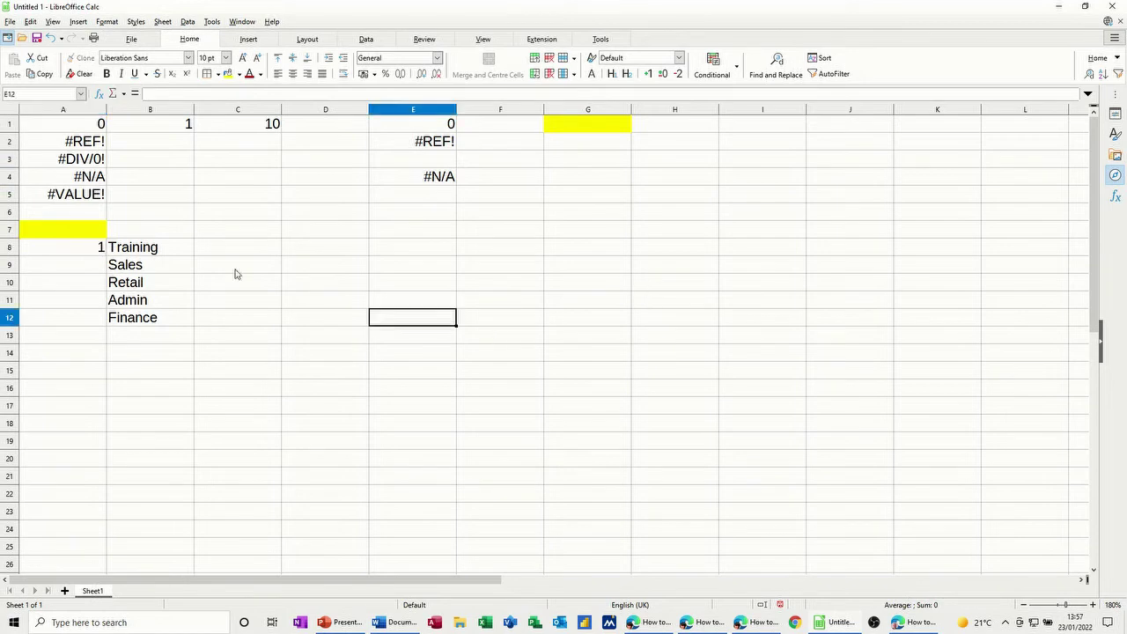
click(73, 253)
drag(105, 256, 101, 322)
Test the lookup with 2 in A7, then clear A7 so E4 returns #N/A
click(88, 230)
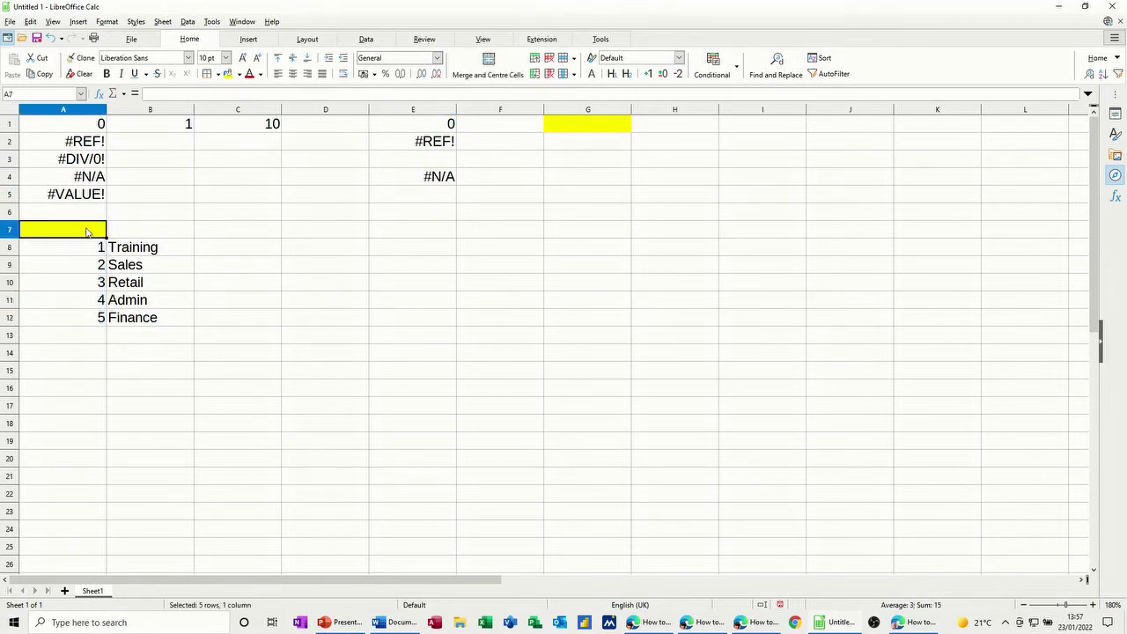
text(2)
click(296, 303)
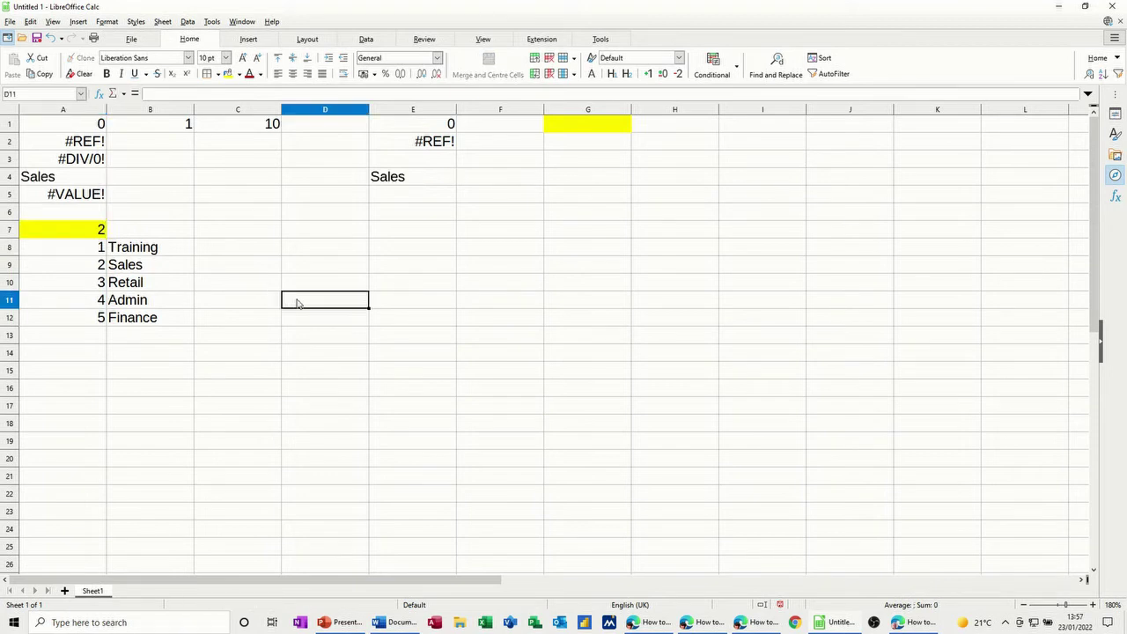
click(405, 186)
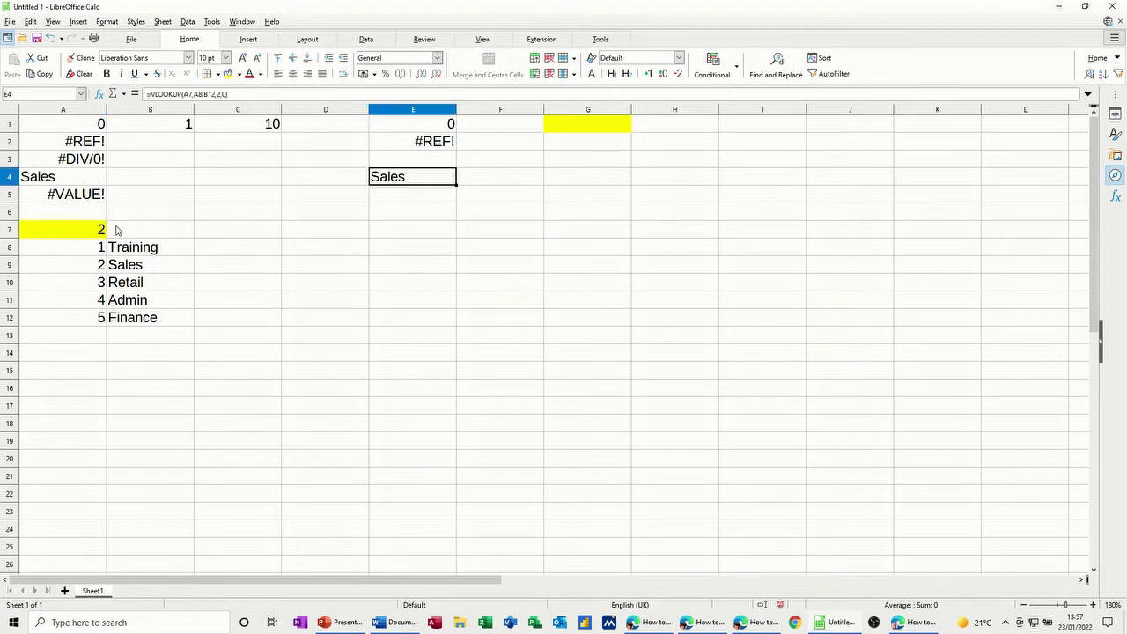
click(68, 233)
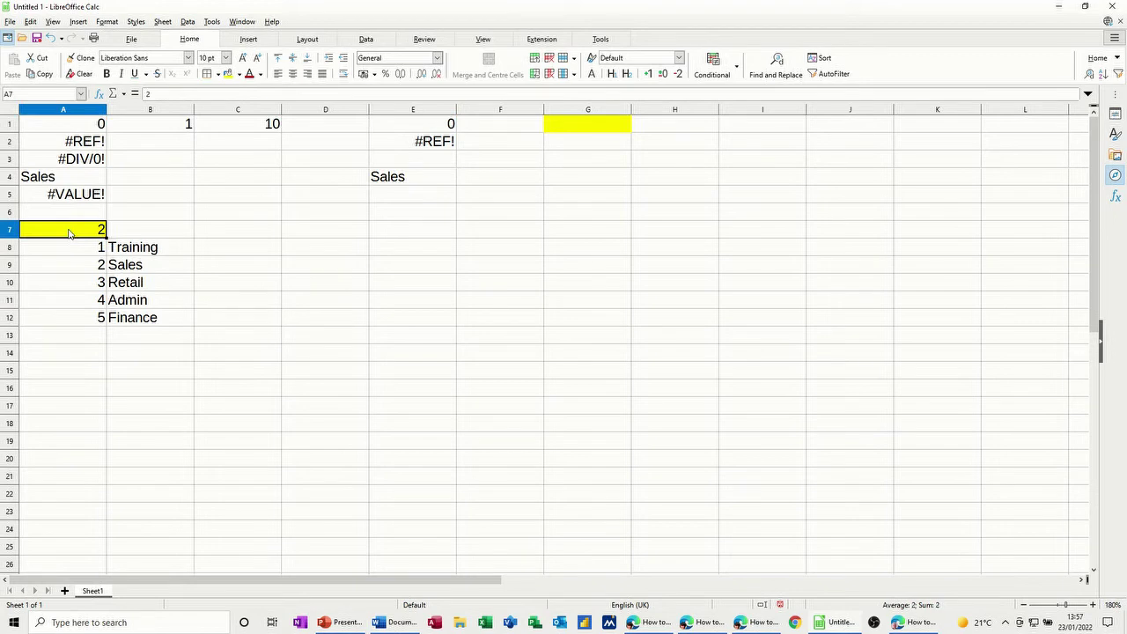
key(Delete)
click(436, 181)
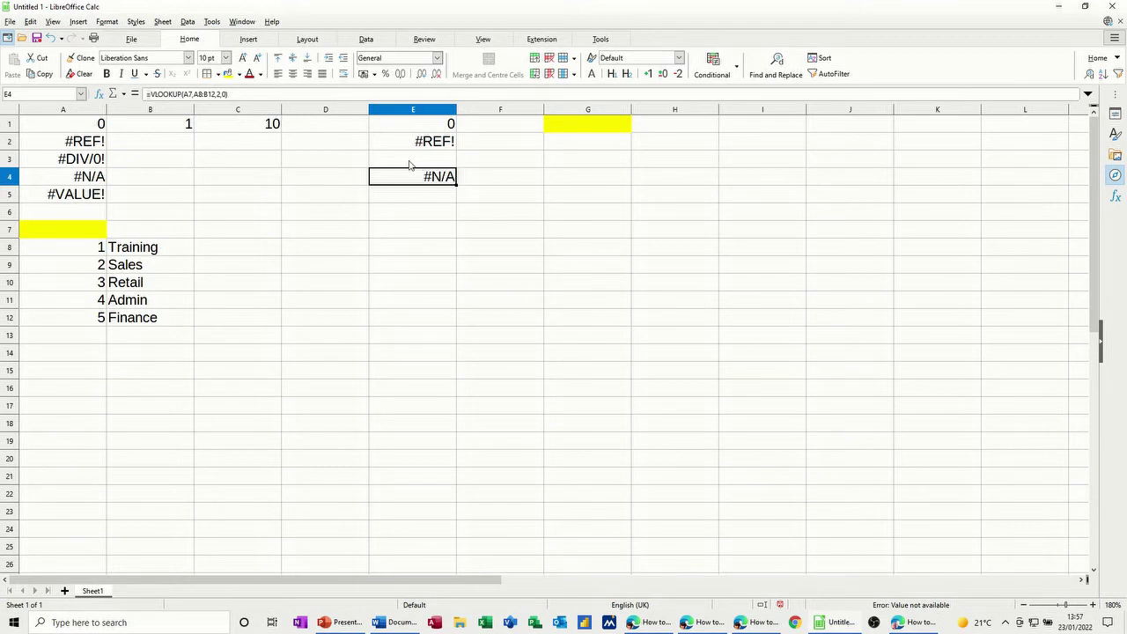
Inspect the formulas in E3 and E4
click(408, 163)
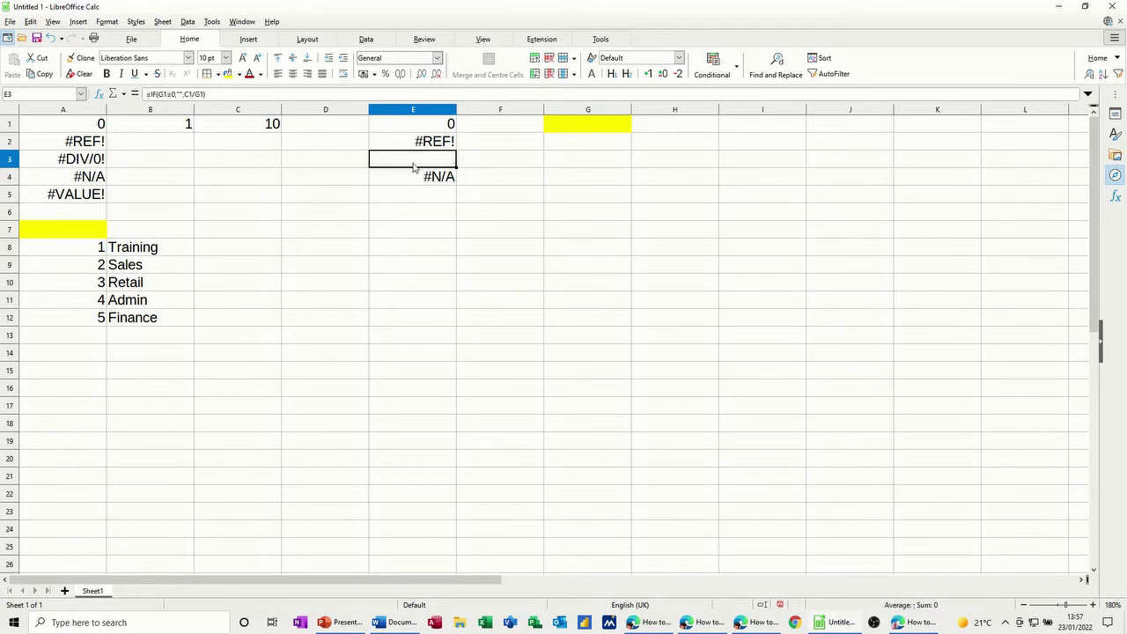
click(410, 180)
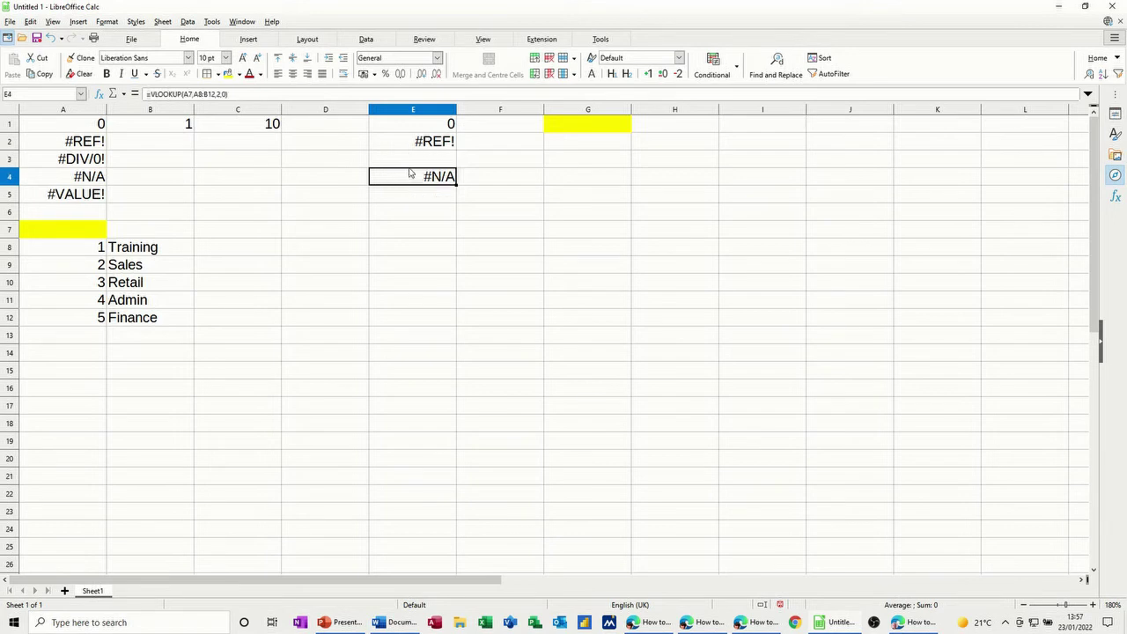
click(411, 180)
Wrap E4 as =IF(A7=0,"",VLOOKUP(A7,A8:B12,2,0))
click(154, 95)
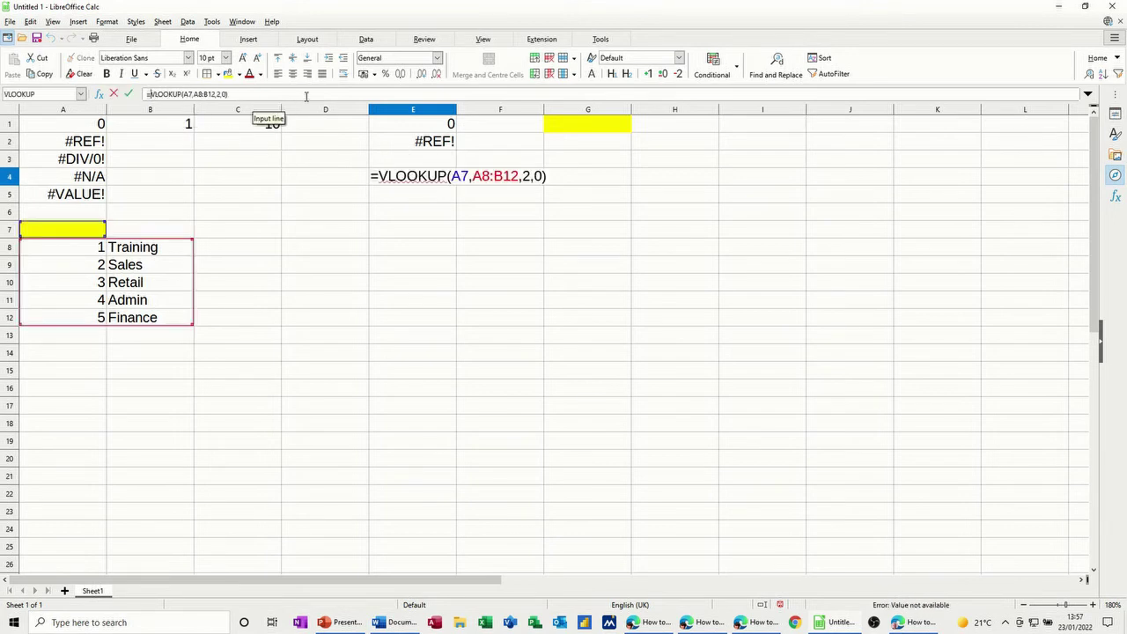
text(if()
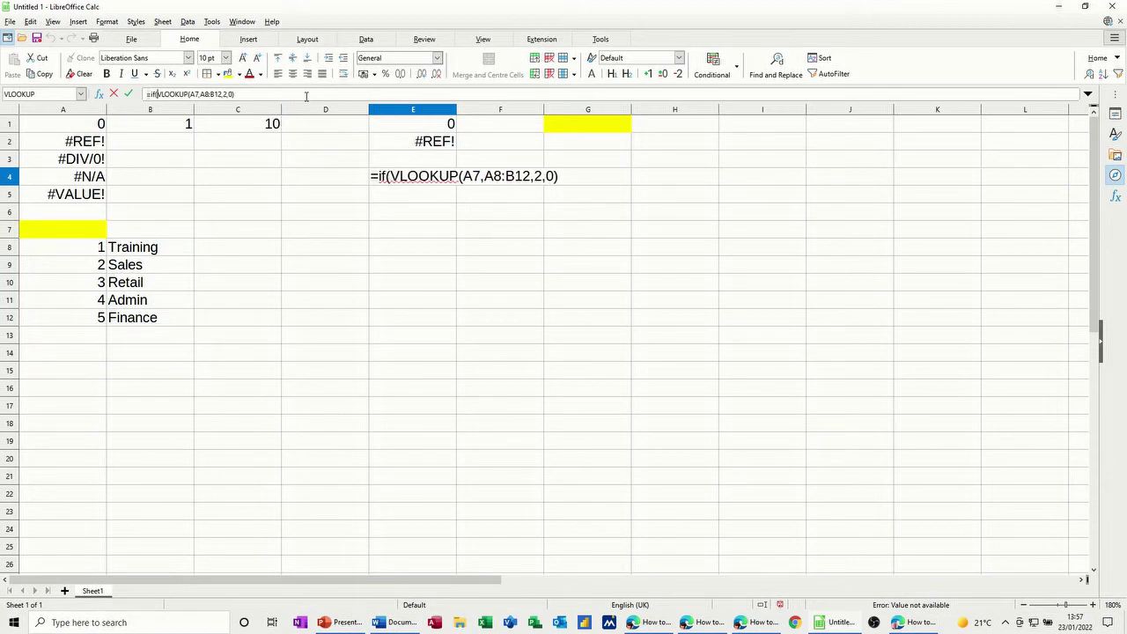
click(68, 231)
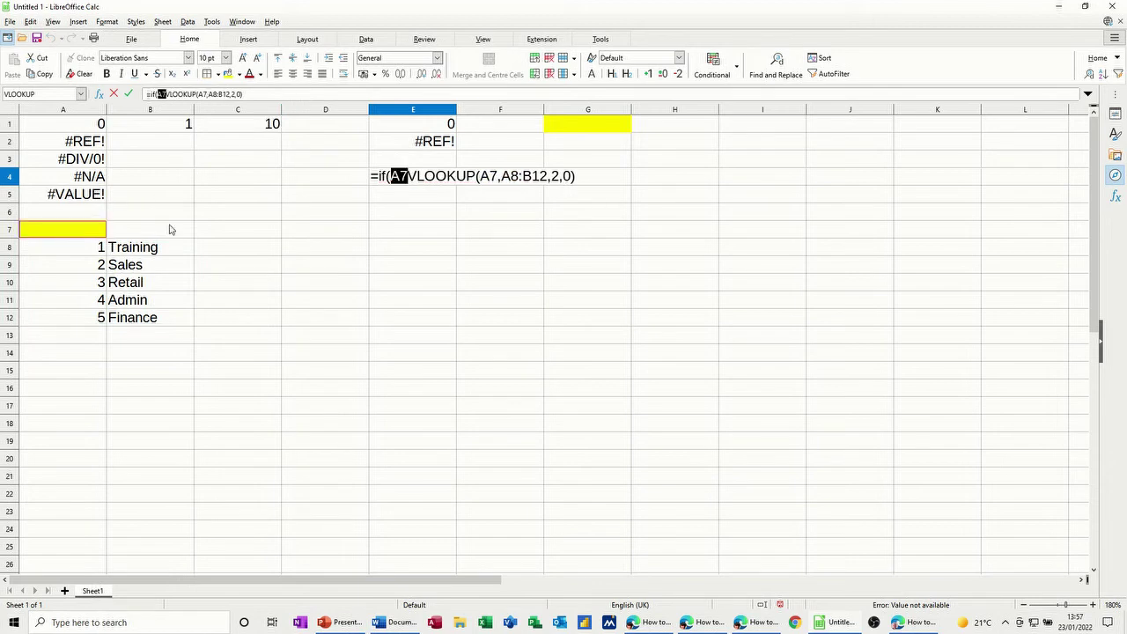
text(=0,)
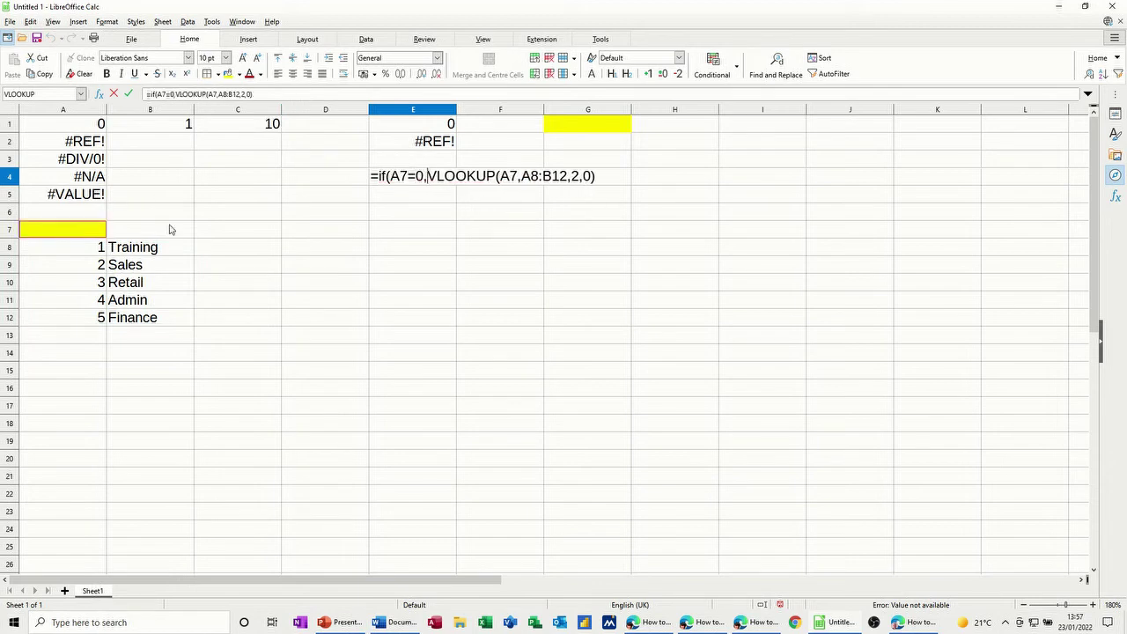
text("")
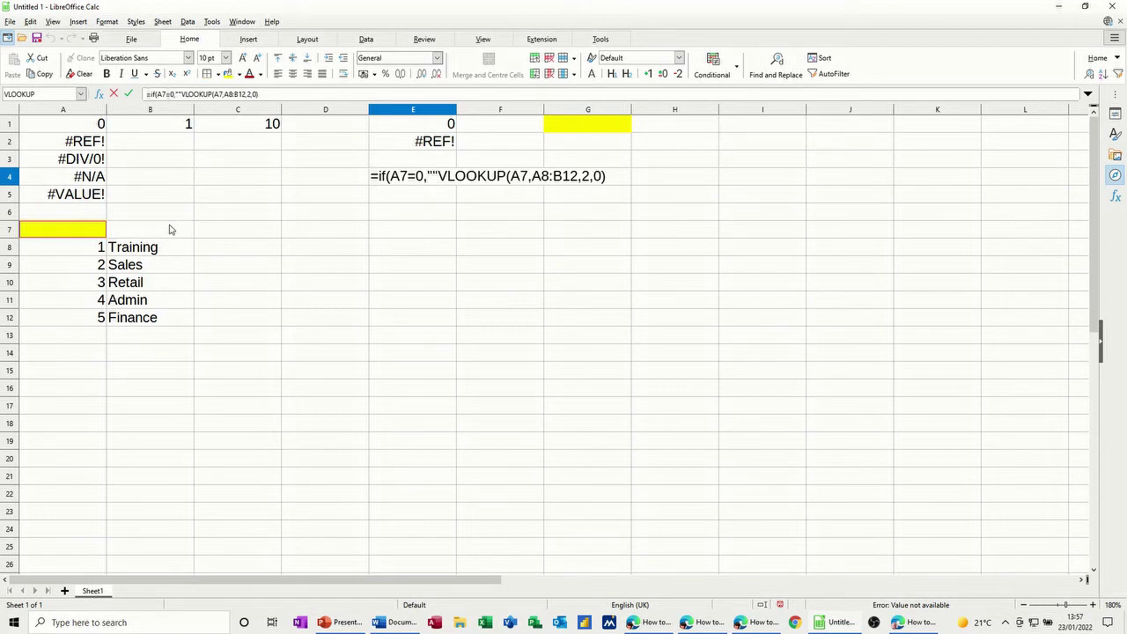
text(,)
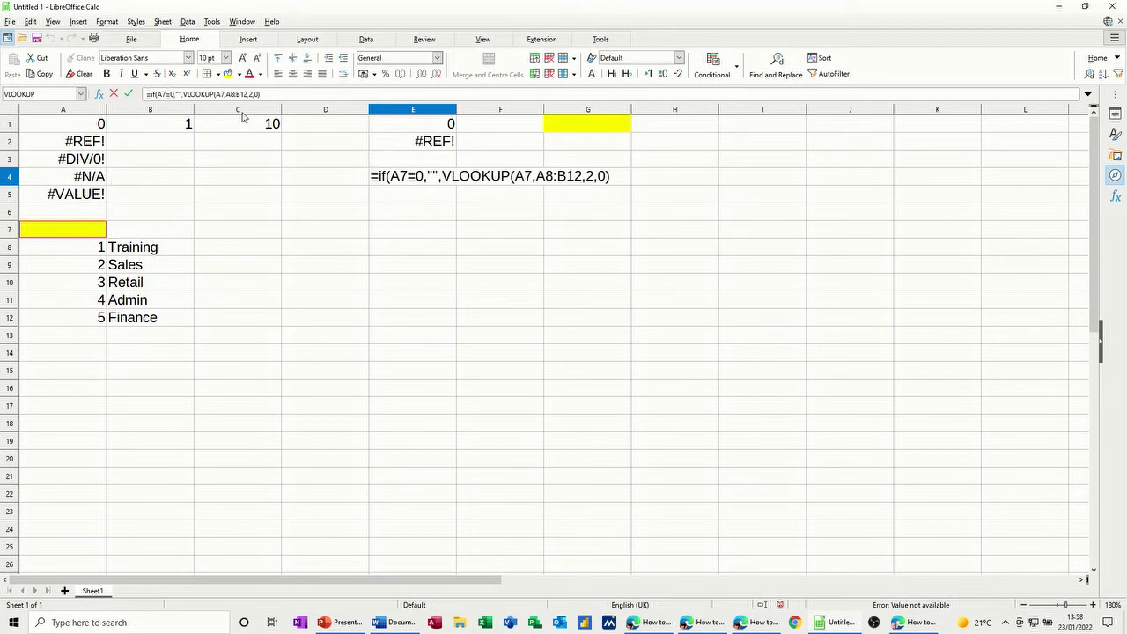
click(267, 95)
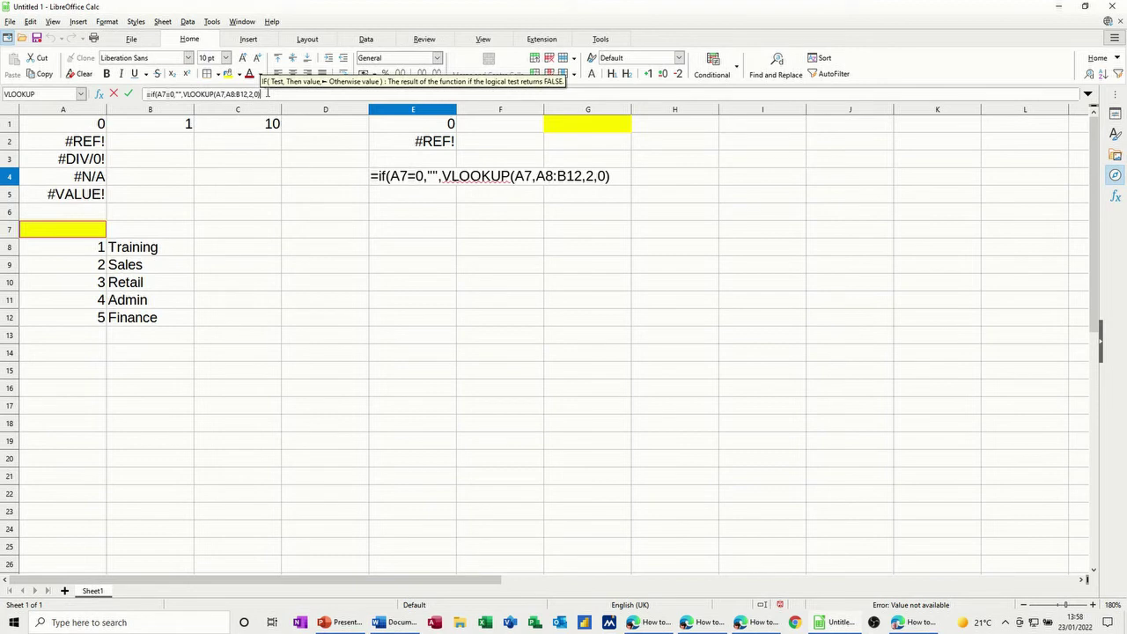
text())
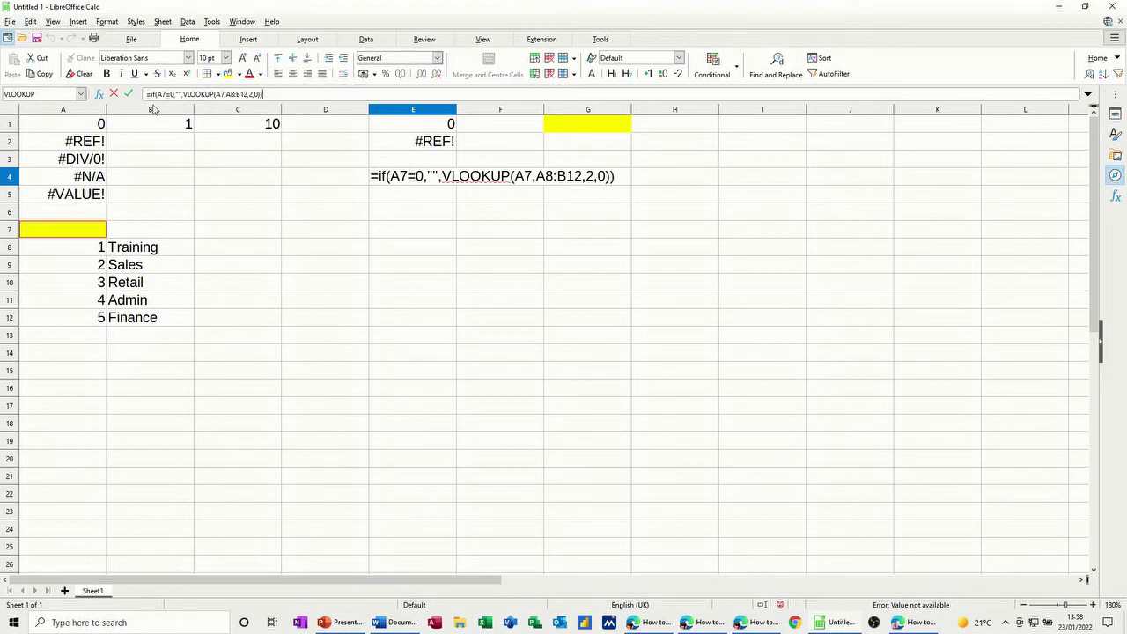
click(127, 94)
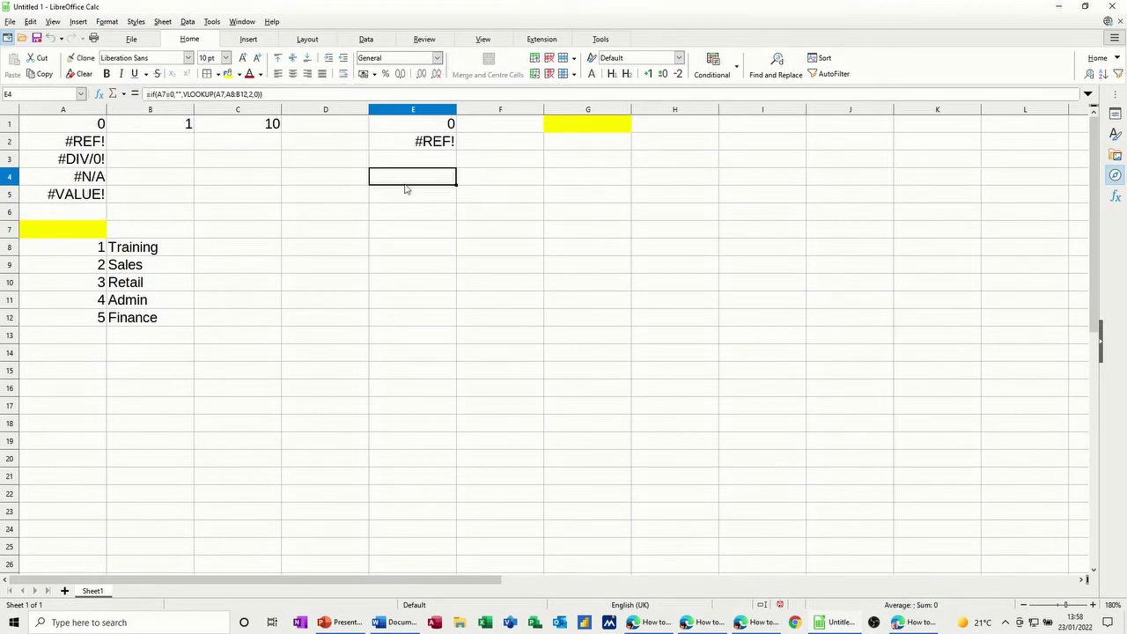
Enter 3 in A7 so E4 returns Retail
click(85, 234)
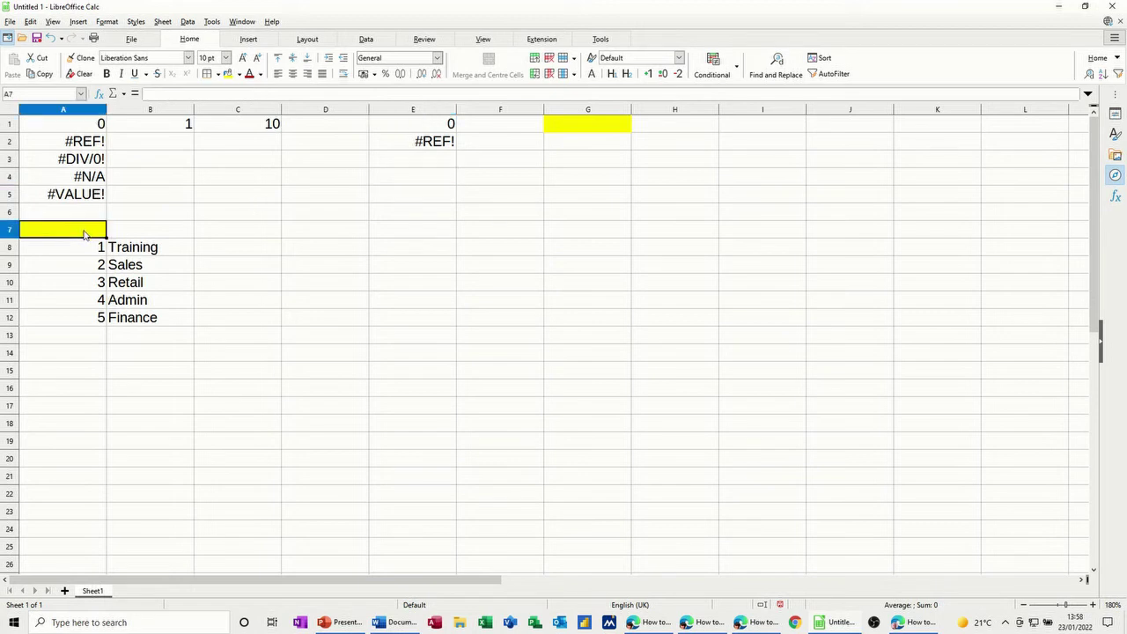
text(3)
click(247, 284)
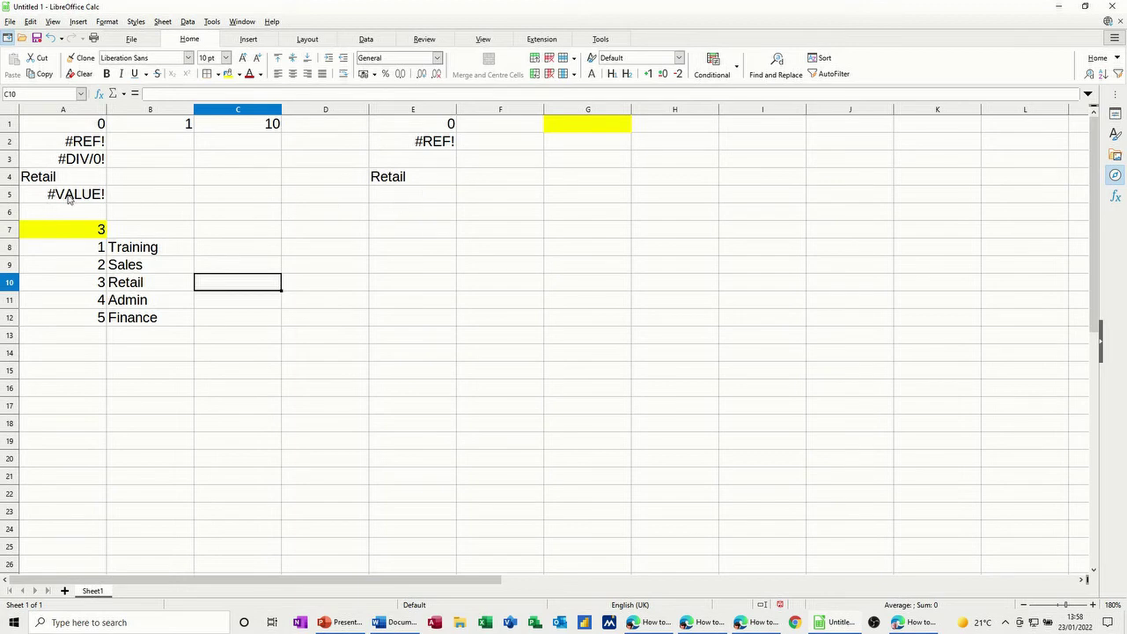
click(398, 199)
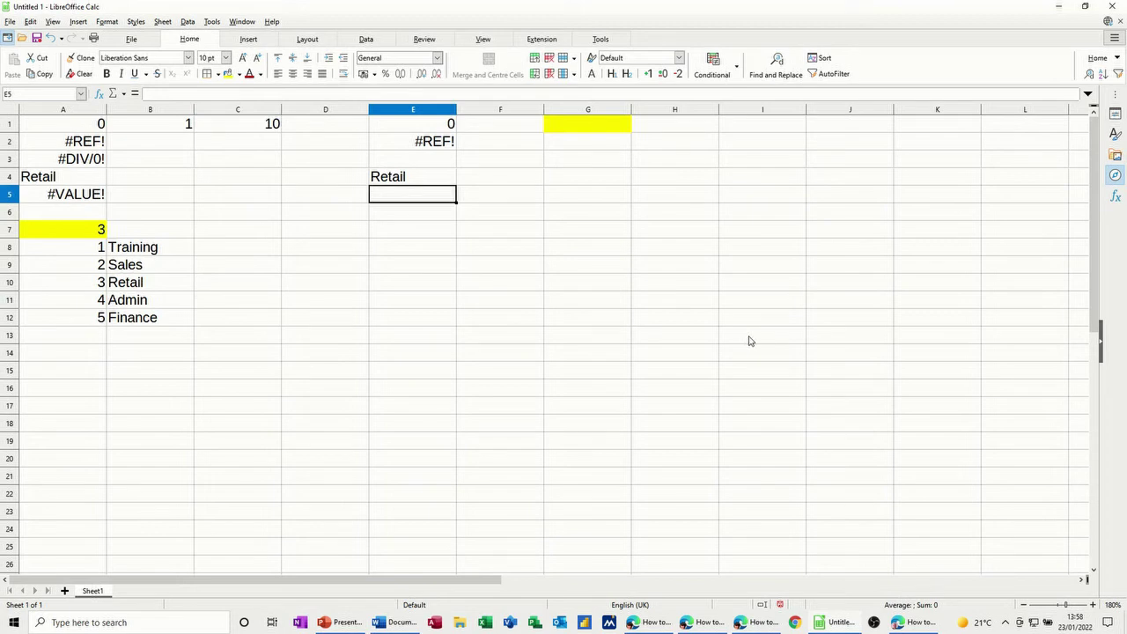
Enter =C1+B8 in E5, adding the text Training to produce #VALUE!
text(=)
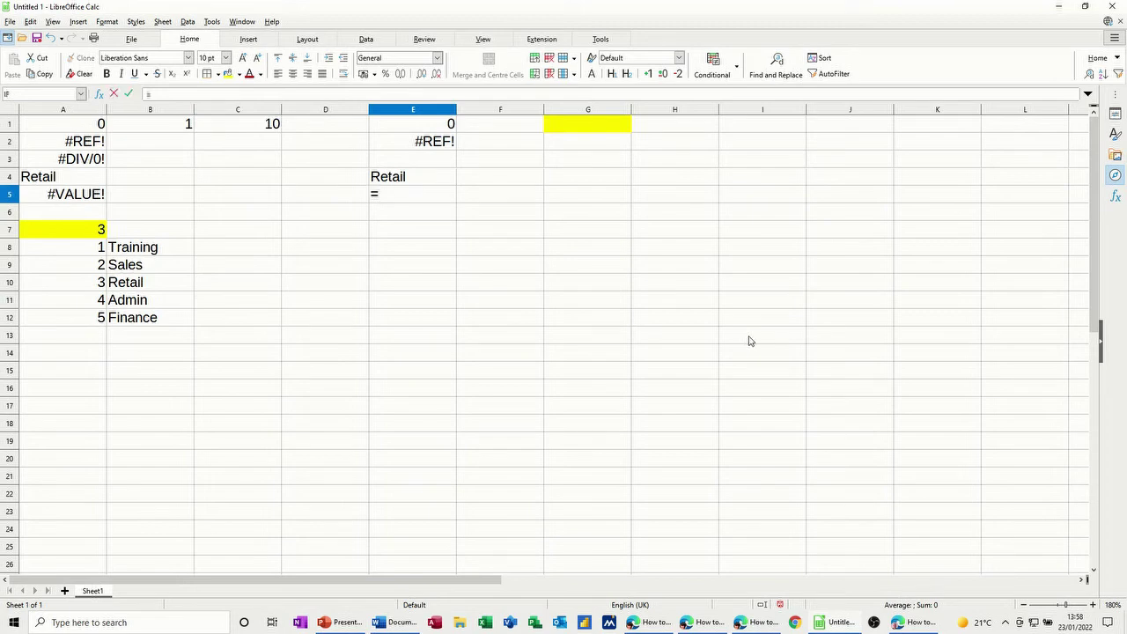
click(238, 127)
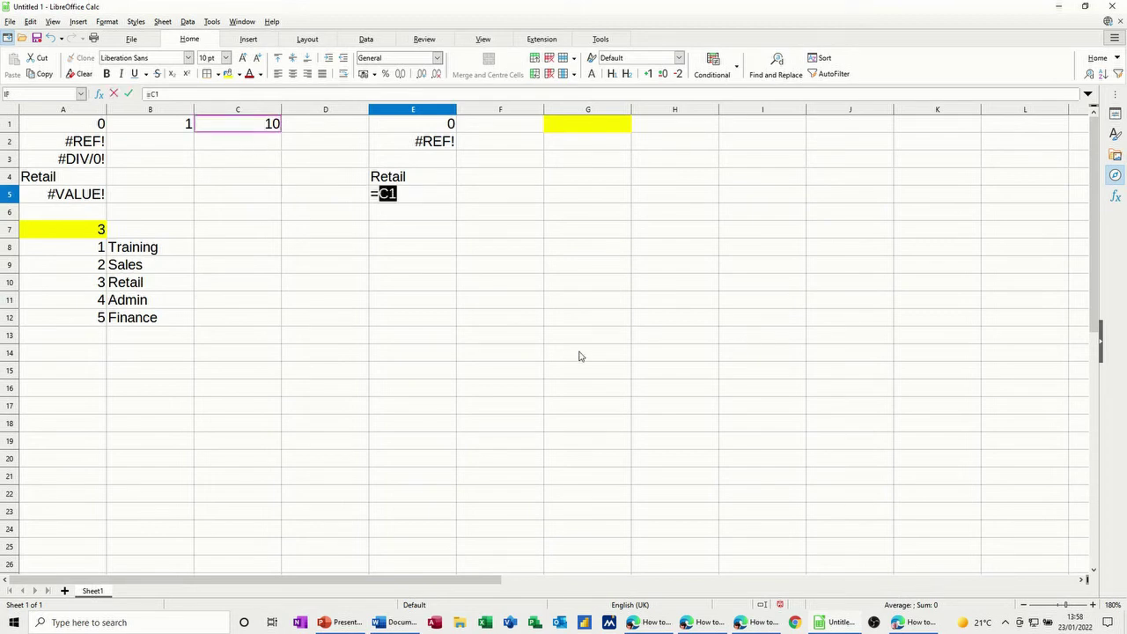
text(+)
click(172, 256)
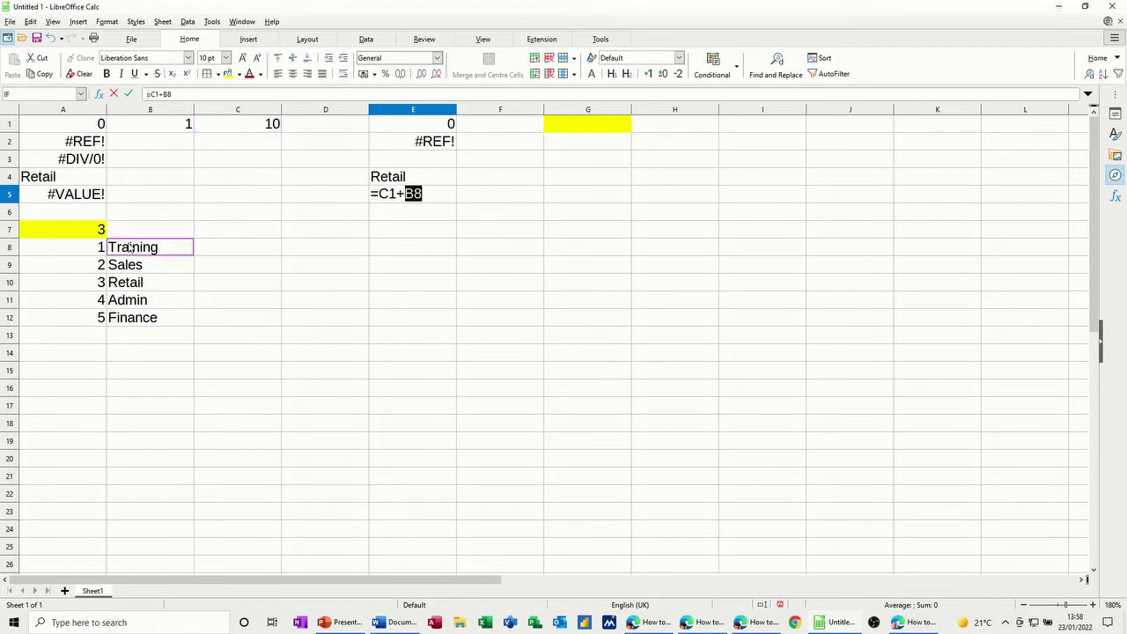
click(129, 94)
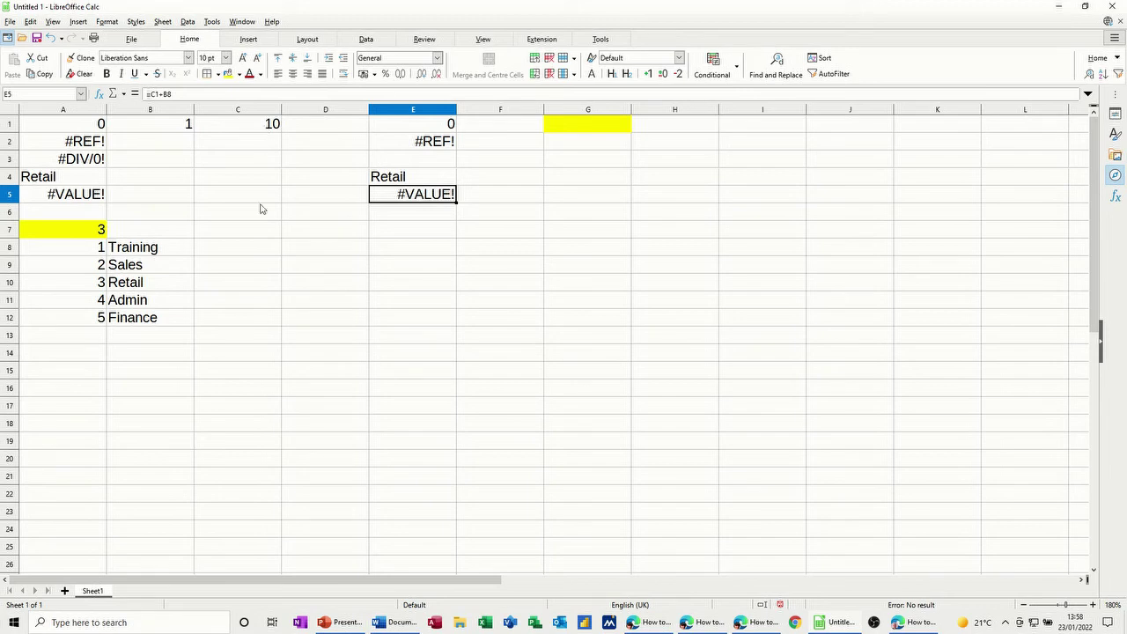
Change E5 to =C1+B7 so it shows 10
click(183, 95)
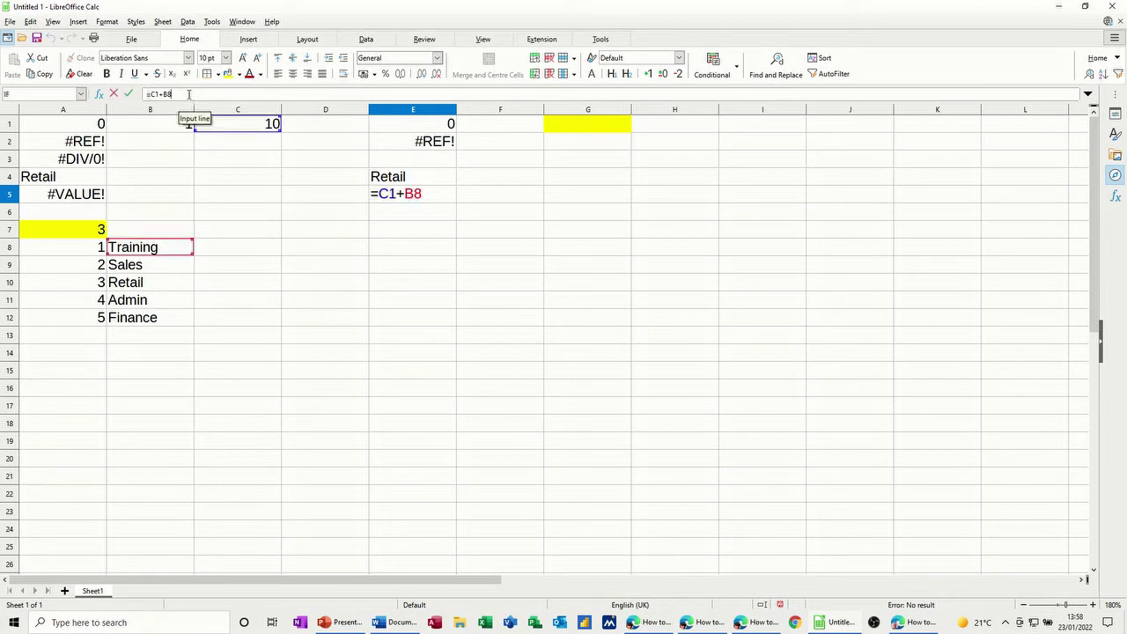
key(BackSpace)
key(BackSpace)
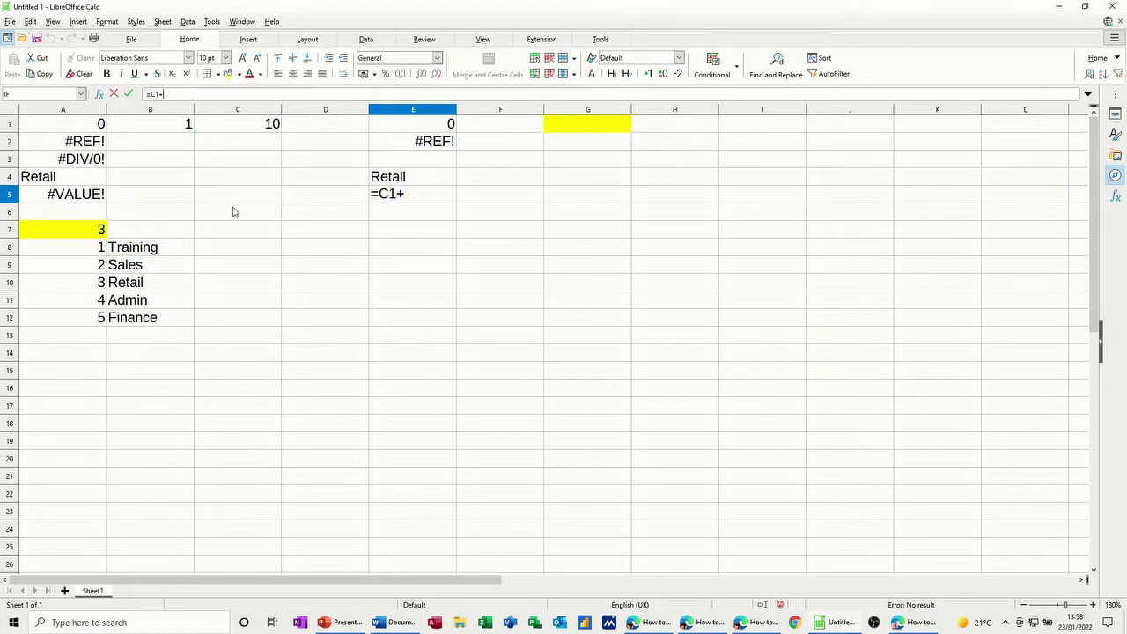
click(168, 233)
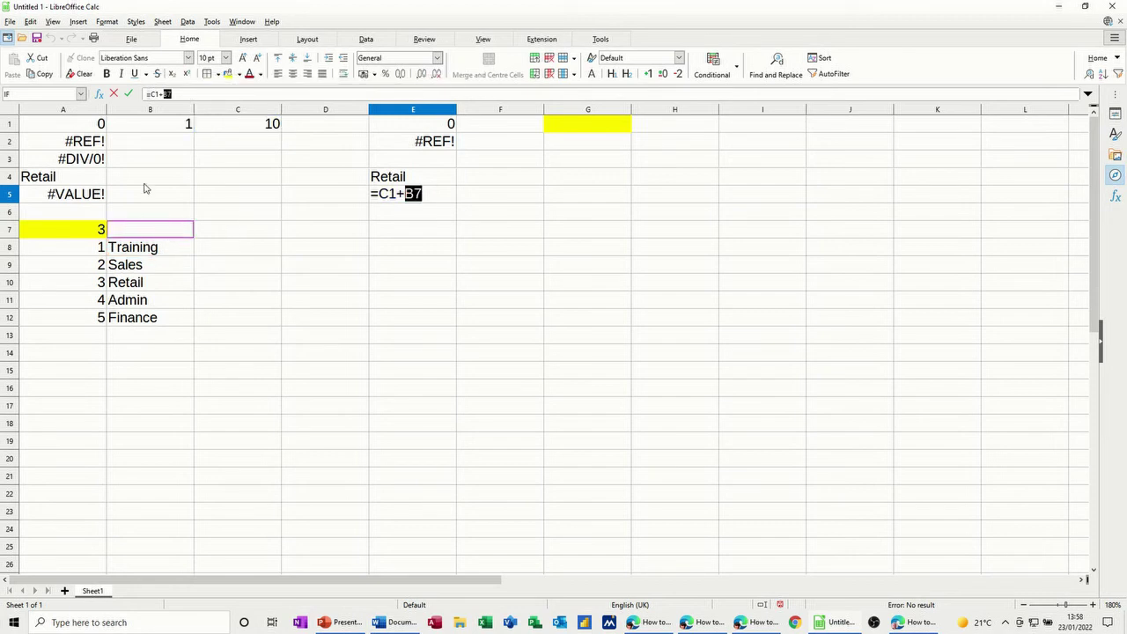
click(129, 93)
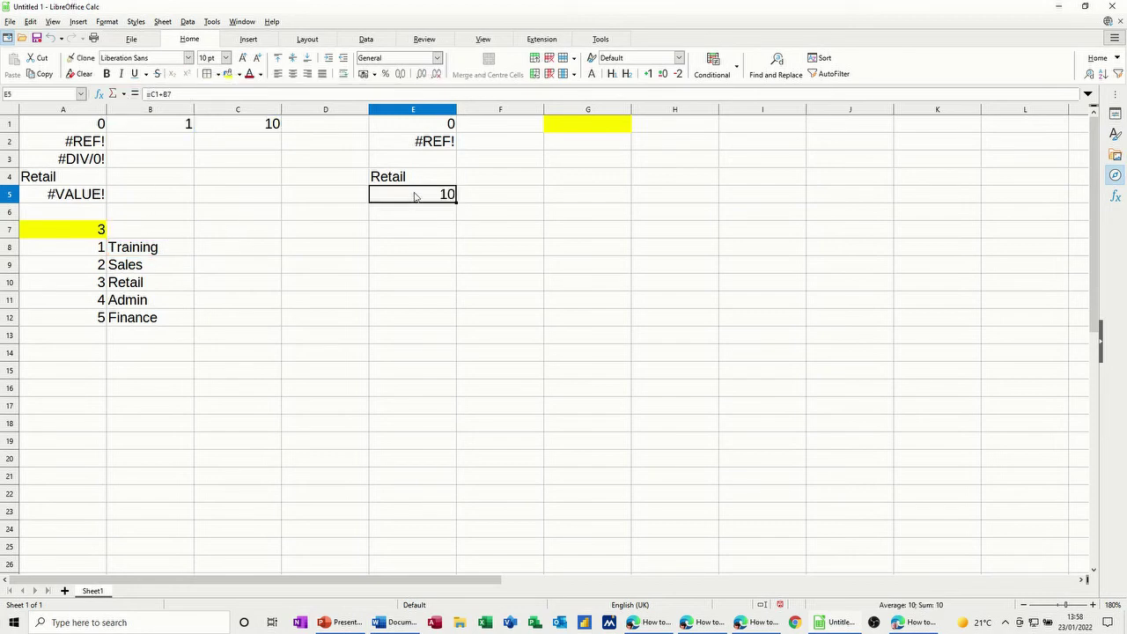
click(156, 233)
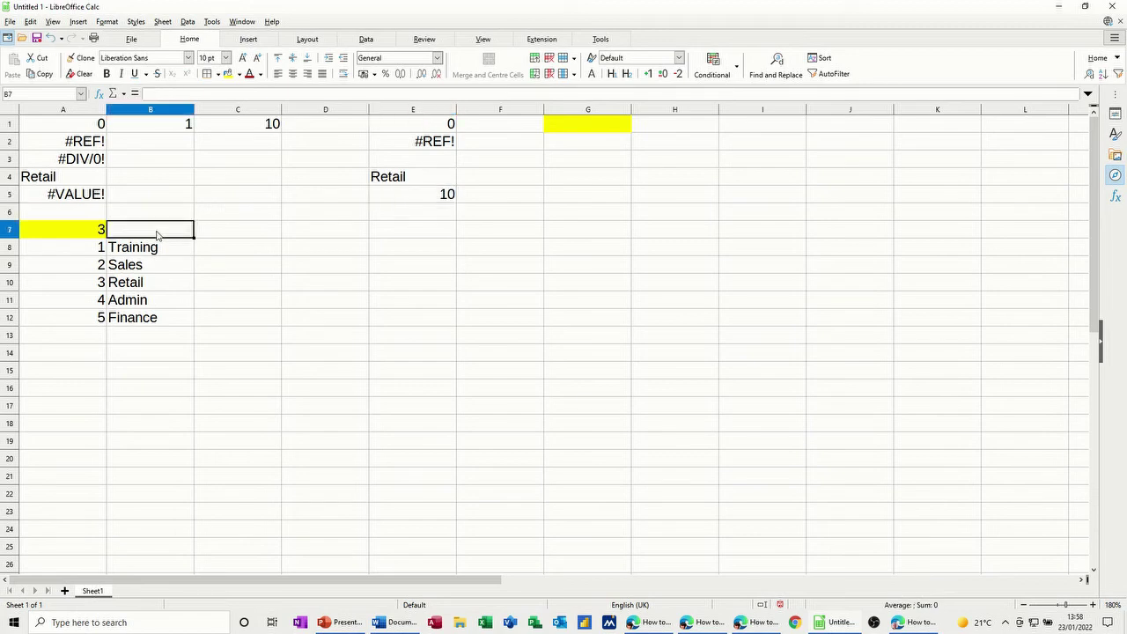
Put a space in B7 so E5's C1+B7 shows #VALUE!, then reopen B7
double_click(156, 231)
click(129, 93)
click(398, 197)
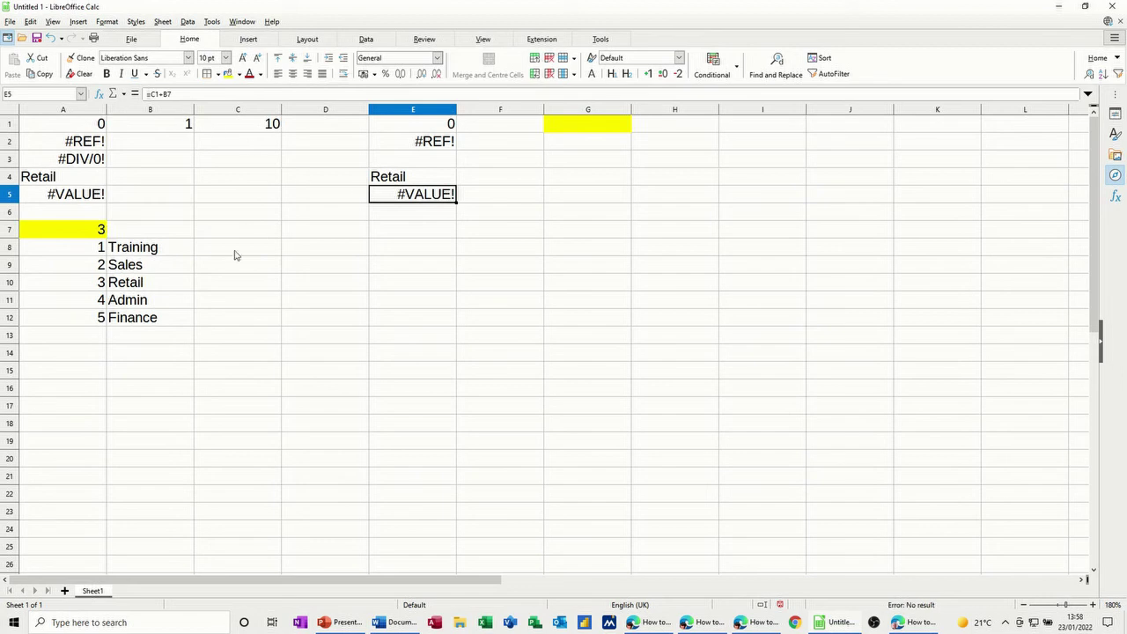
click(148, 234)
double_click(148, 234)
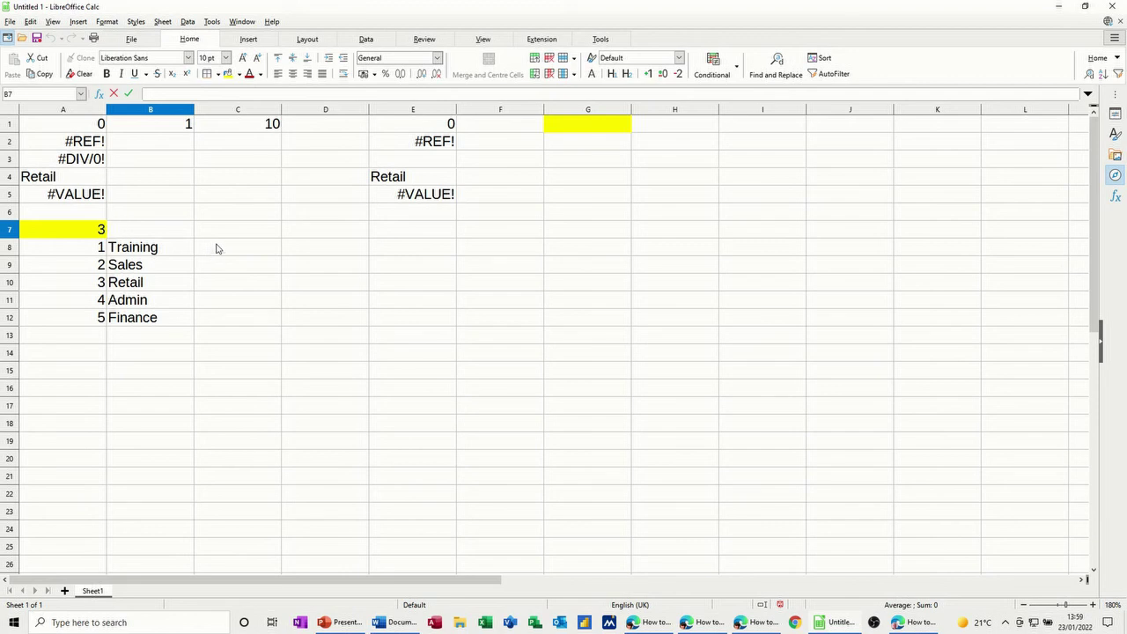
Enter a malformed formula in D9 that produces Err:509, then reselect E5
click(309, 271)
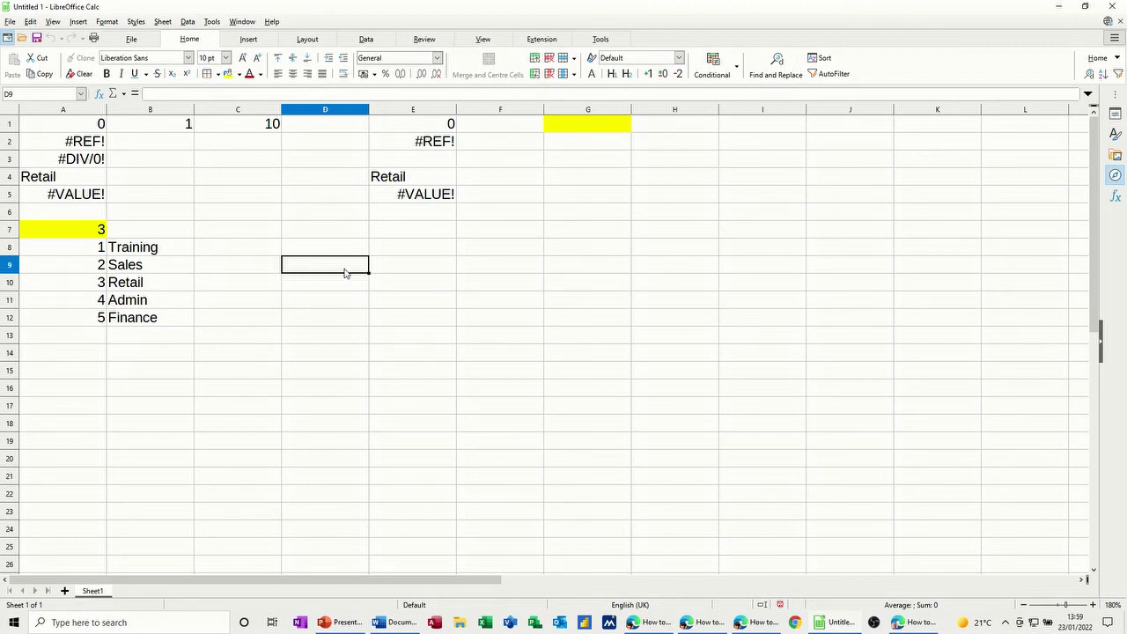
text(shs)
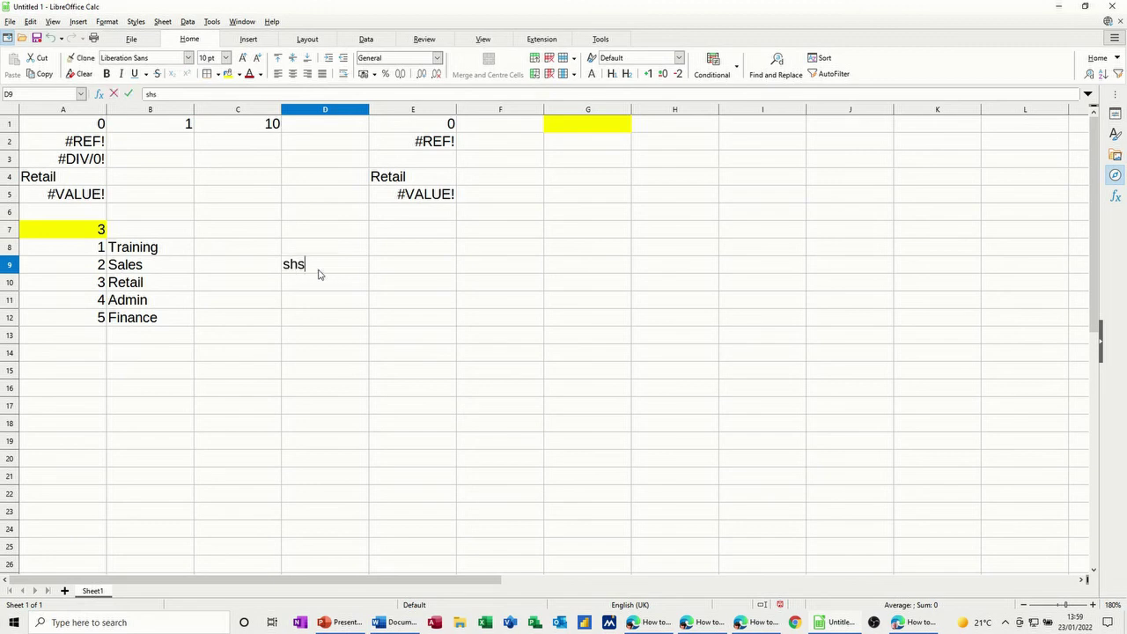
text(jhsjhs)
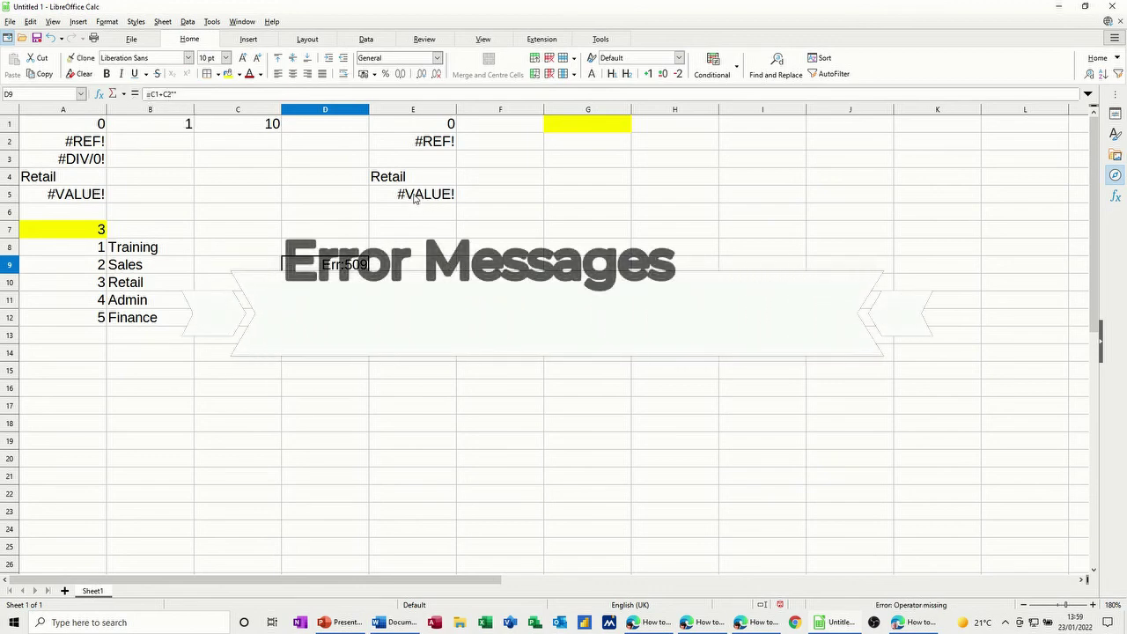
click(425, 199)
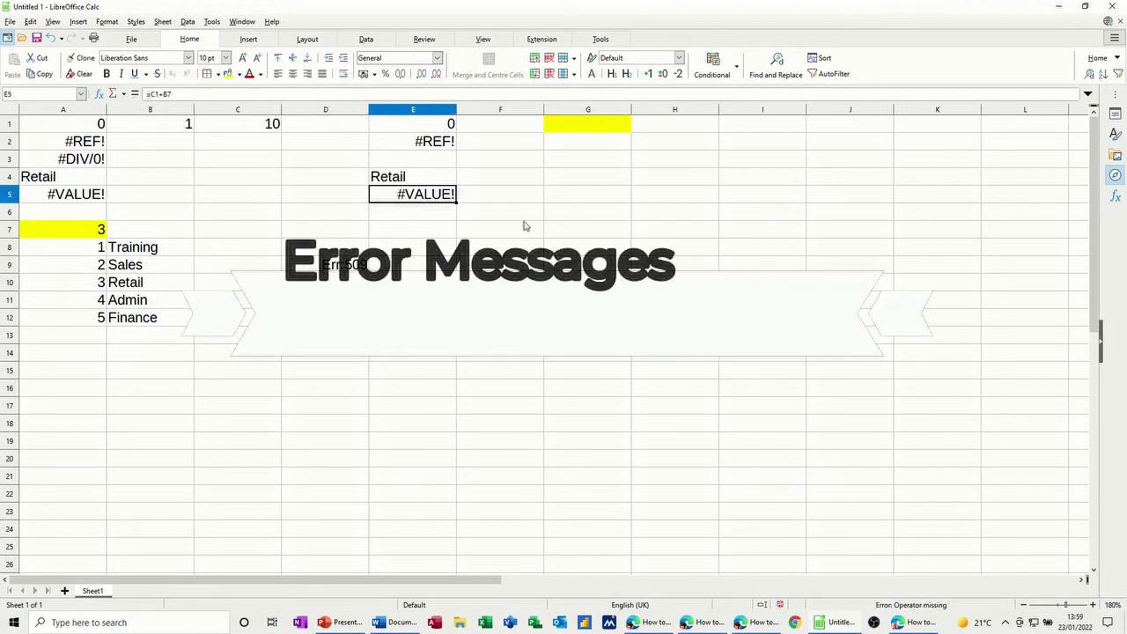